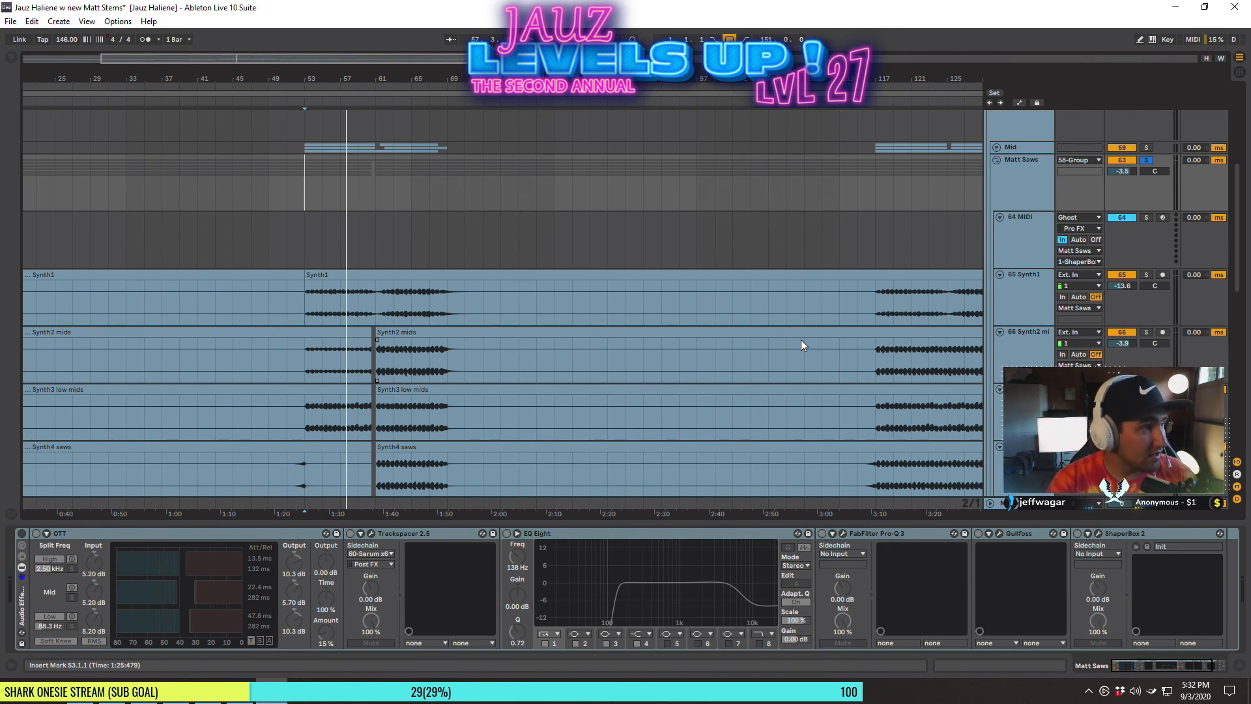
Solo the Mid group and play it from bar 53 with the Matt Saws group collapsed
click(1146, 148)
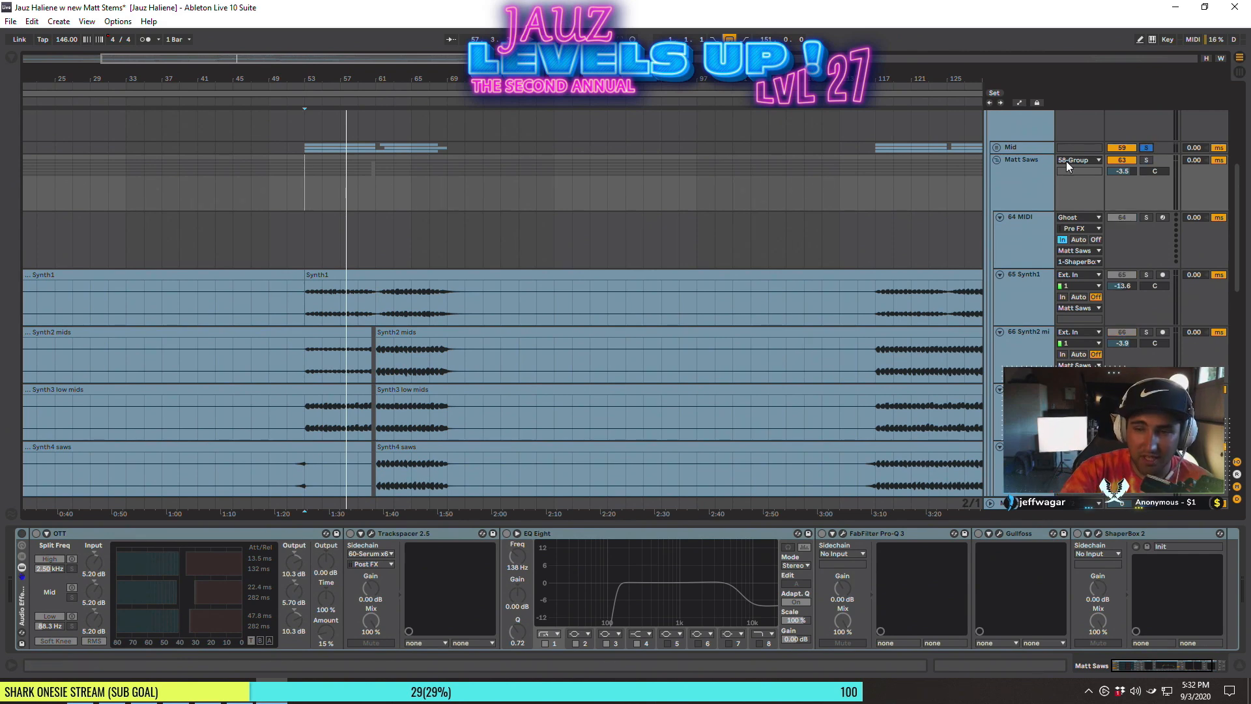
click(996, 160)
click(1033, 147)
drag(306, 77, 306, 92)
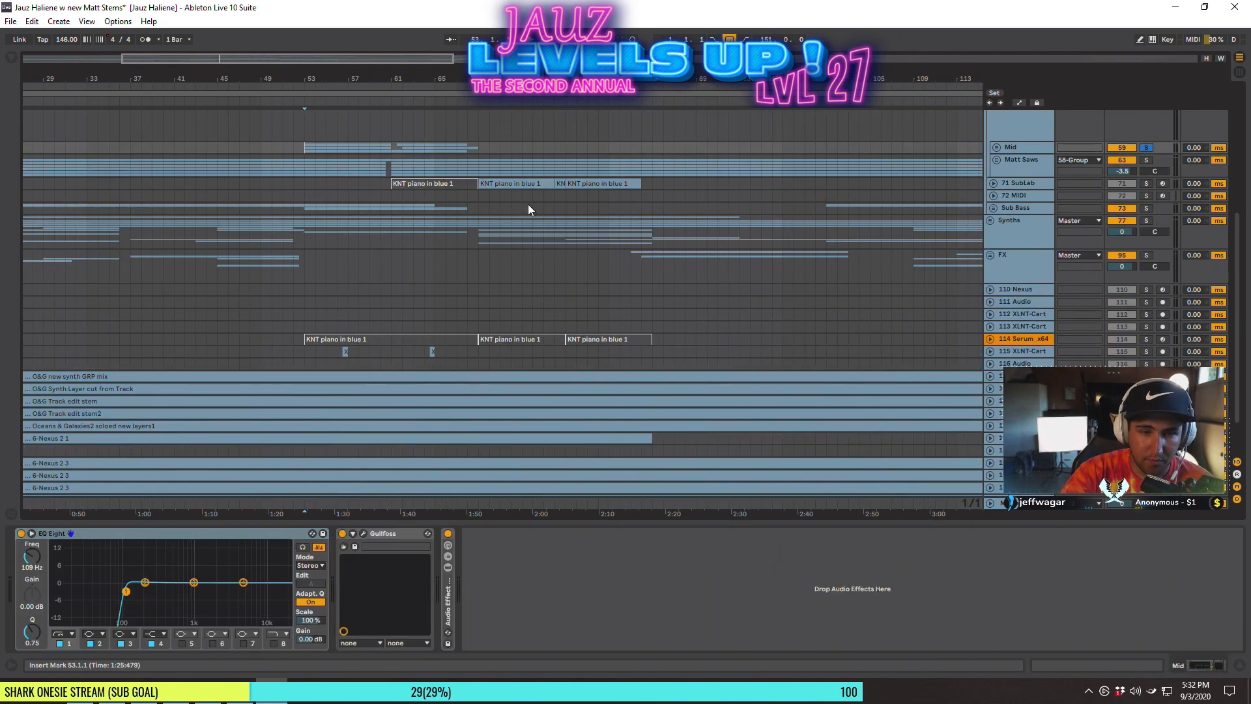
key(space)
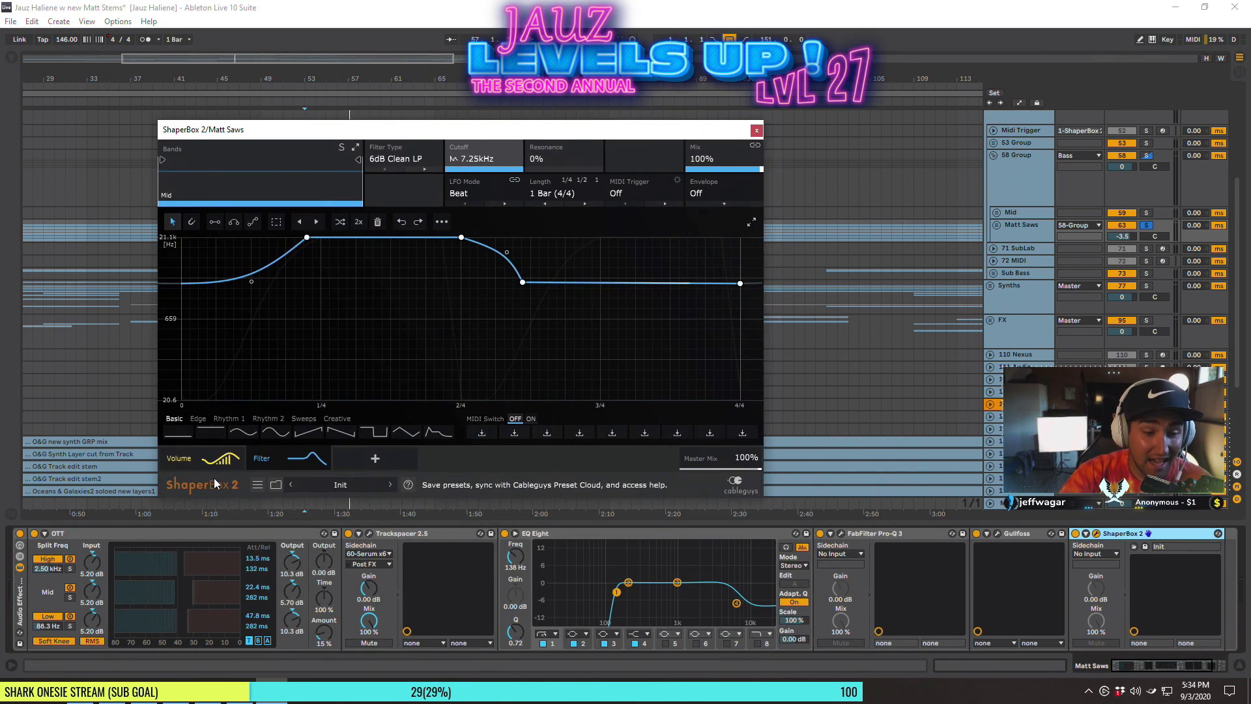
View the Volume curve and the Filter curve in ShaperBox 2 on Matt Saws
click(183, 458)
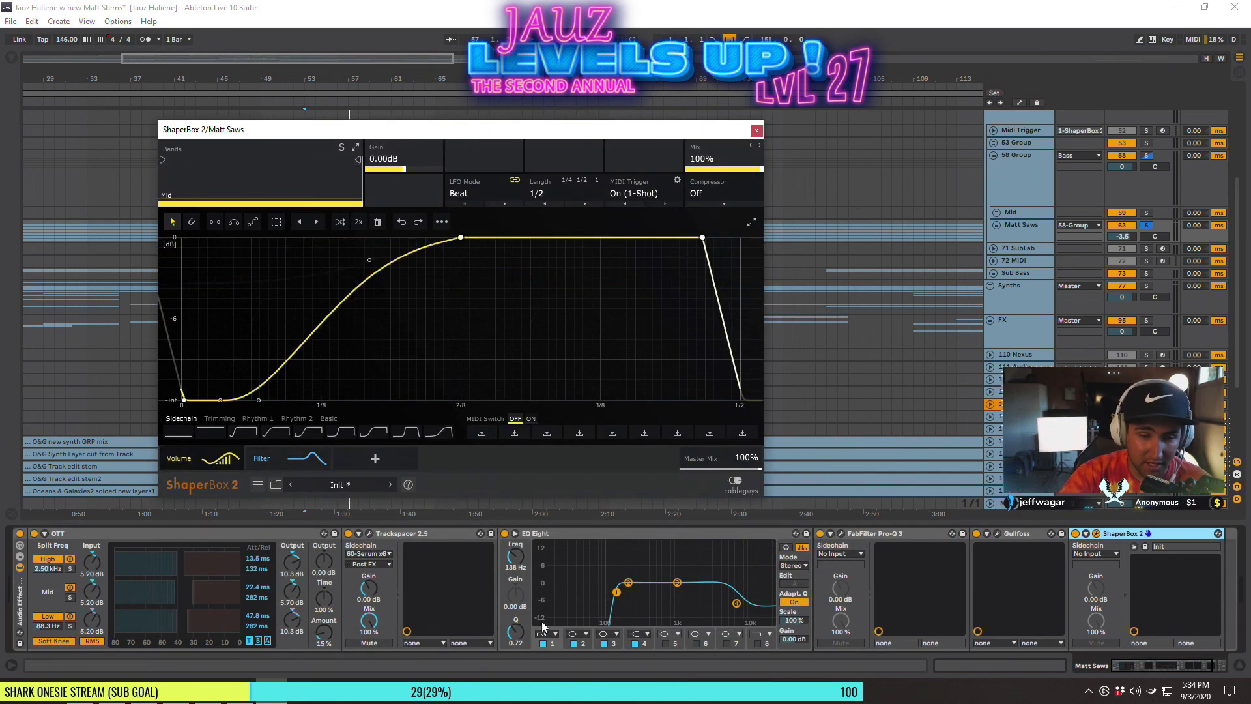
click(274, 458)
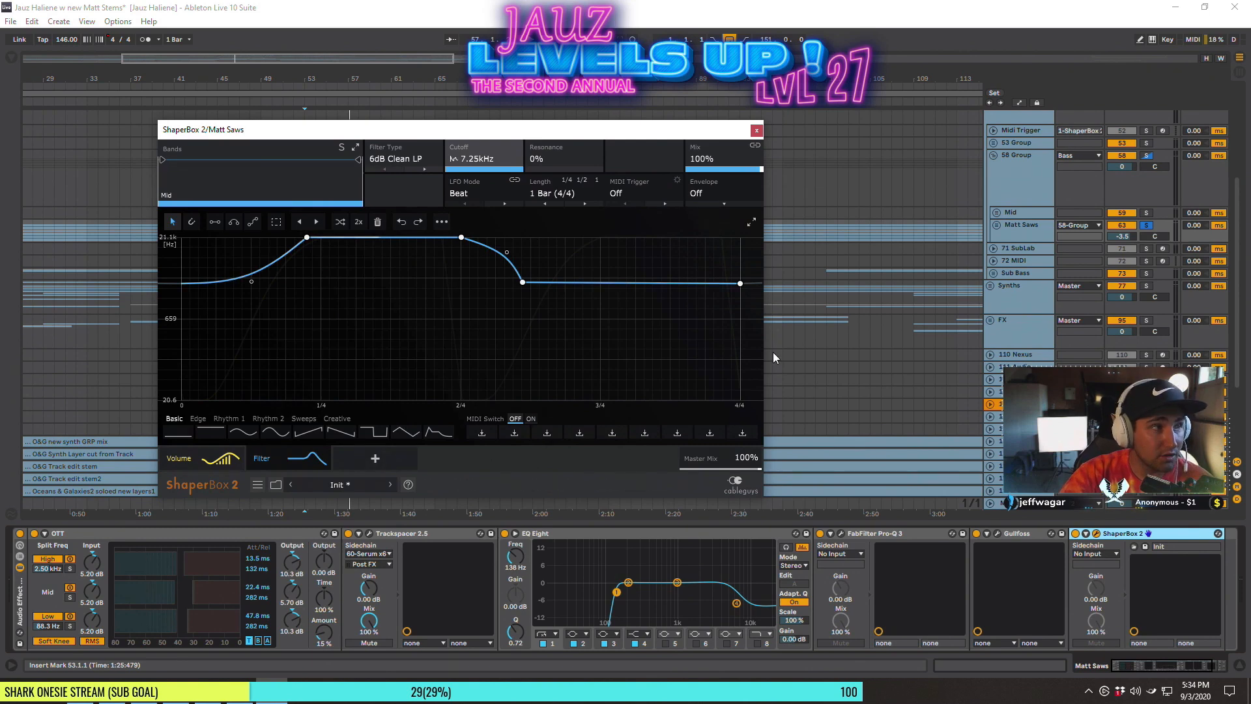
Switch the solo to the Mid group, move the ShaperBox 2 window clear of its clips, and play from bar 53
click(1147, 214)
drag(709, 135, 686, 361)
click(307, 213)
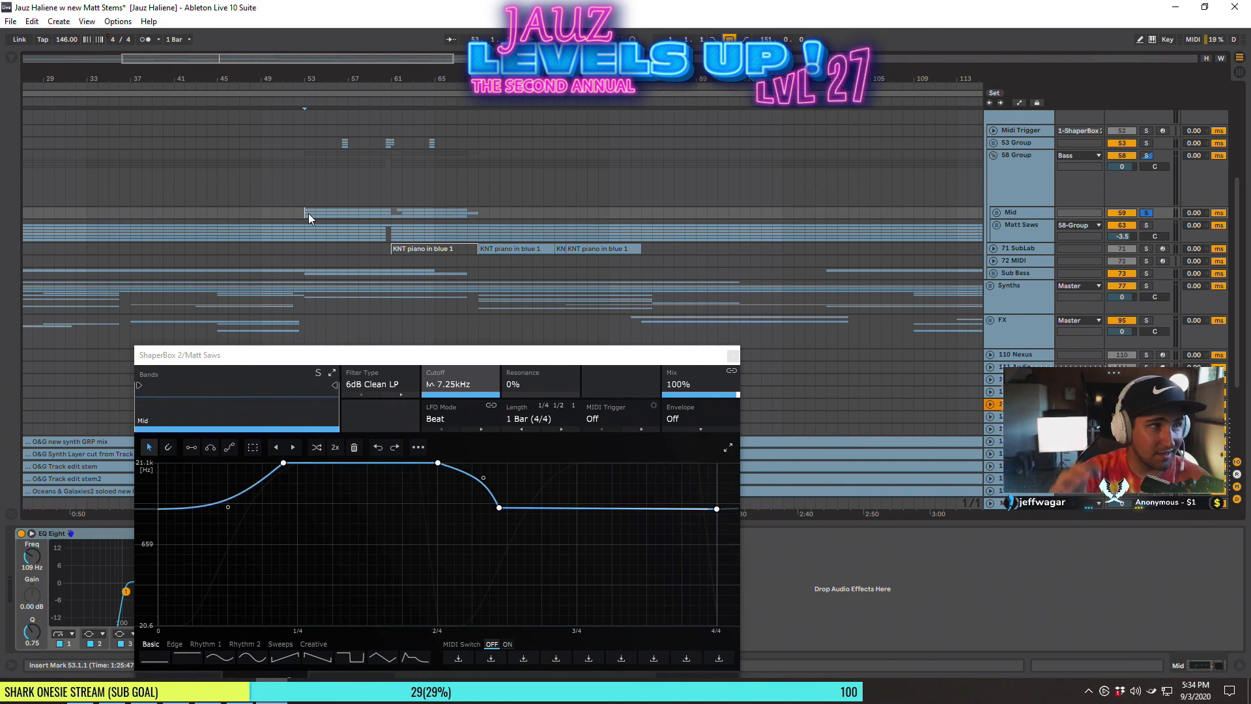
key(space)
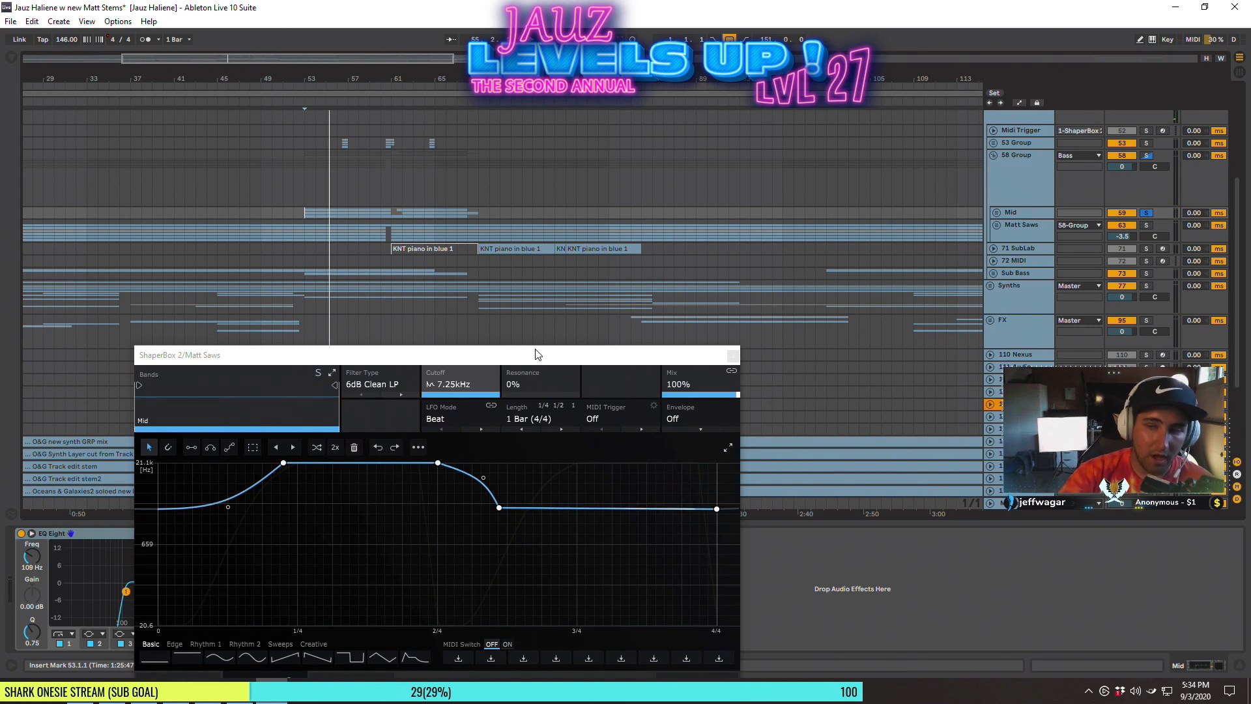
Play the Matt Saws group from bar 53 while viewing the Volume and Filter curves in its repositioned ShaperBox 2 window
drag(391, 355, 740, 271)
click(397, 484)
click(530, 588)
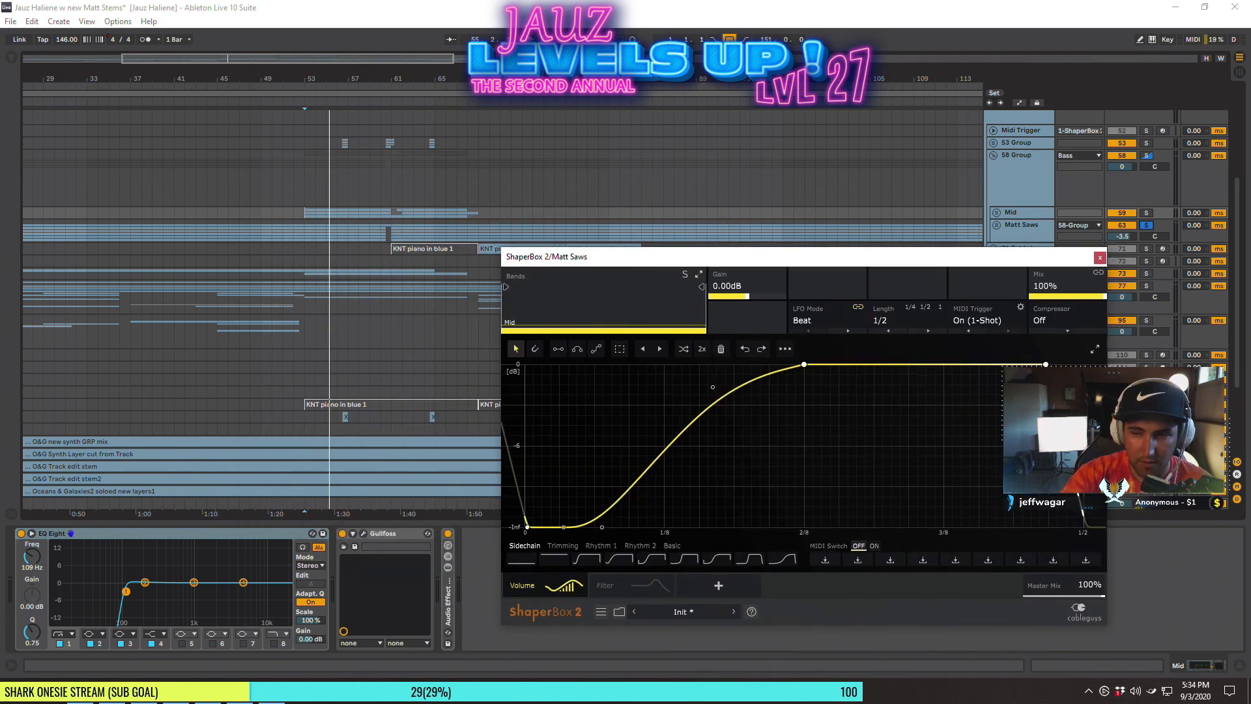
click(308, 238)
key(space)
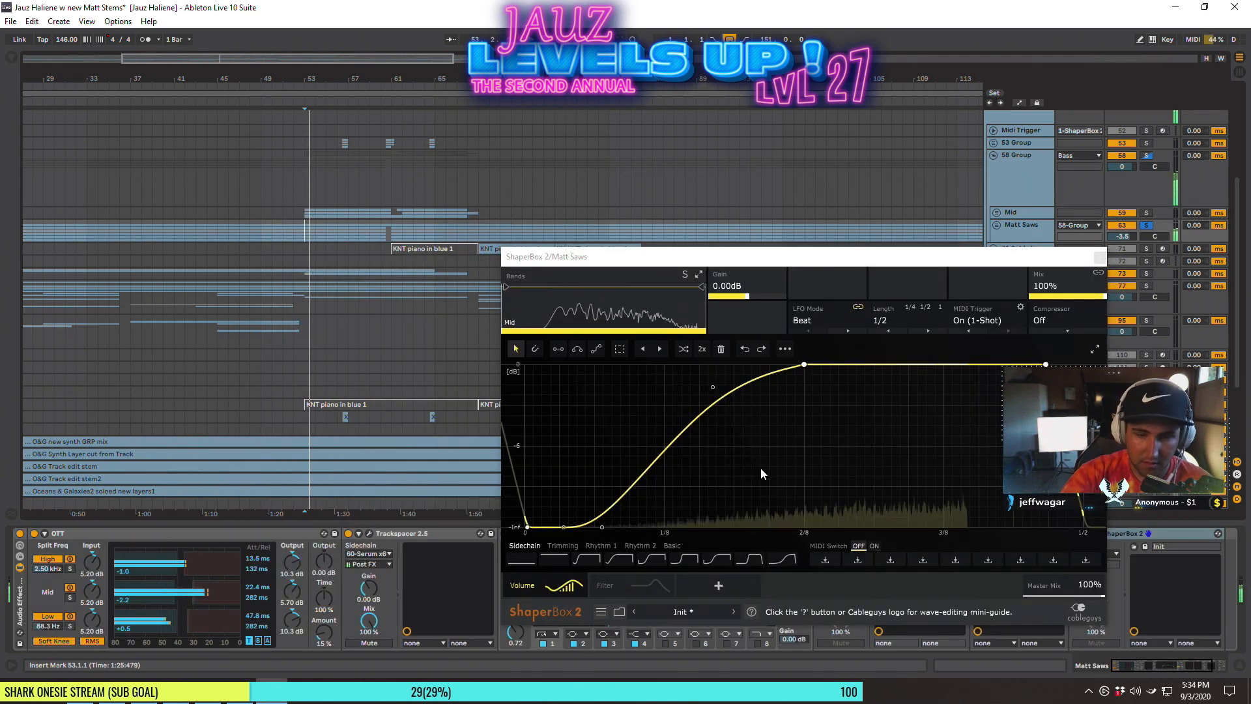
click(623, 588)
click(659, 589)
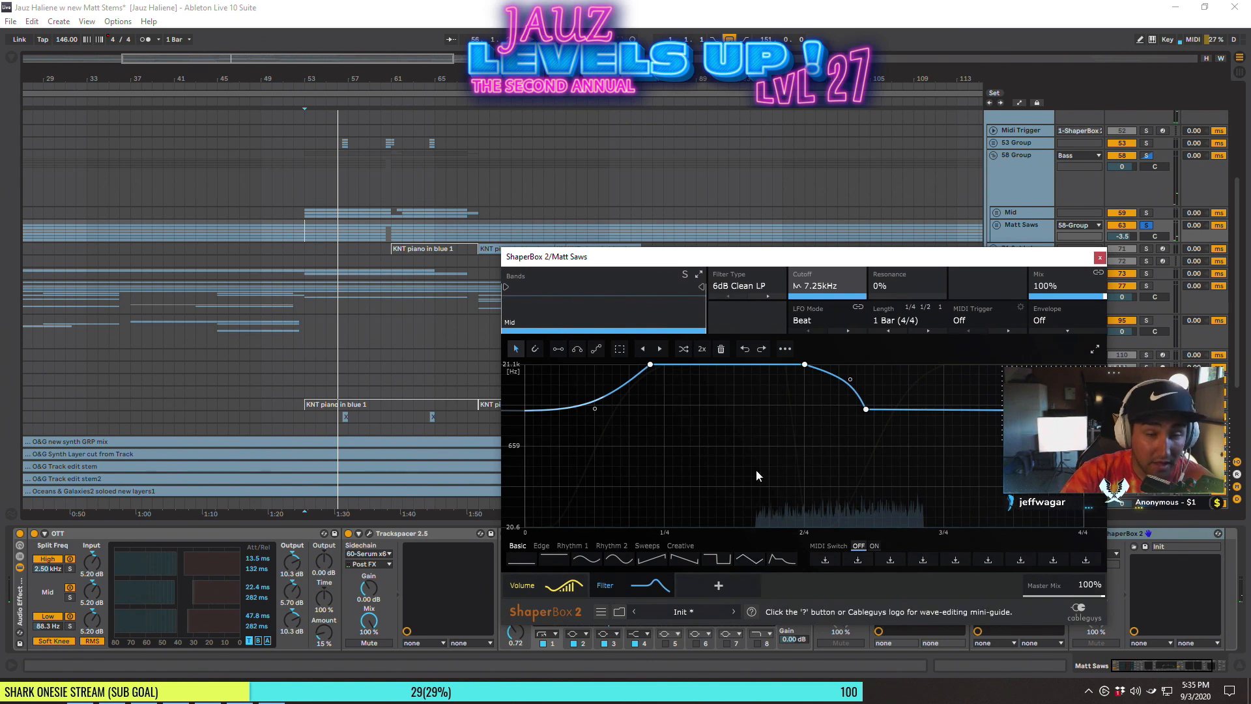
key(space)
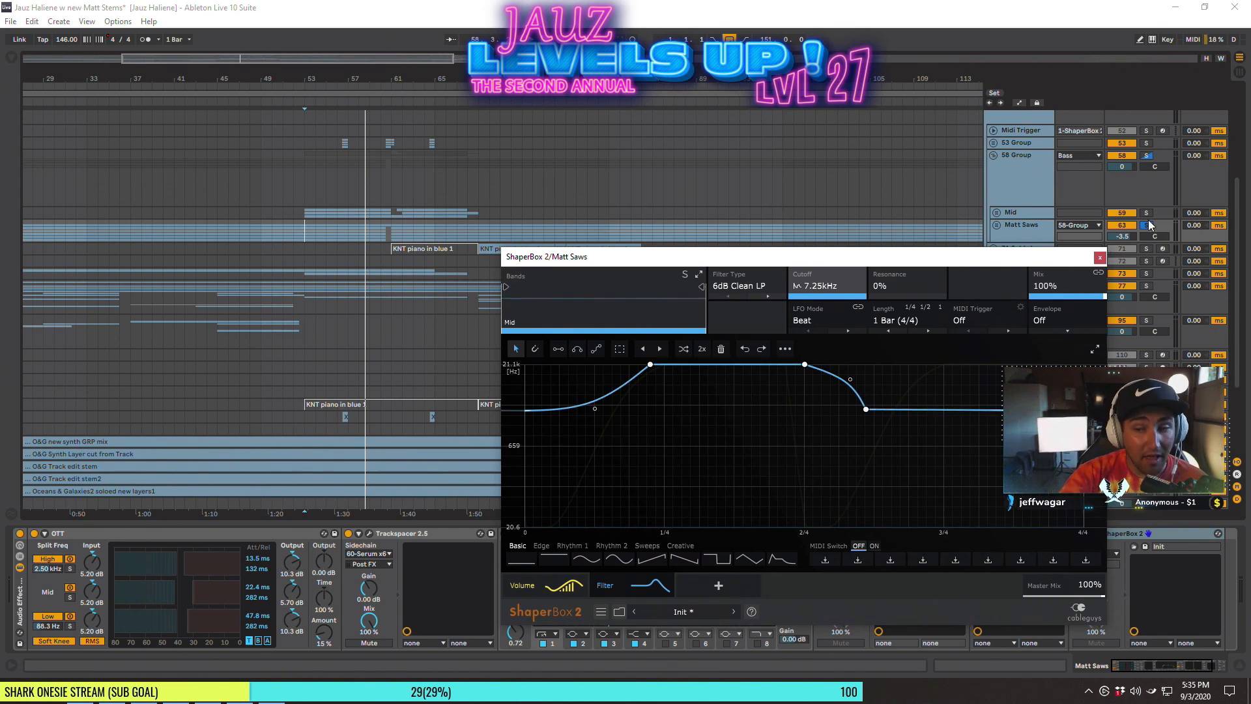
Play Mid and Matt Saws from bar 53 with the Matt Saws effect rack bypassed, and again with it re-enabled
key(space)
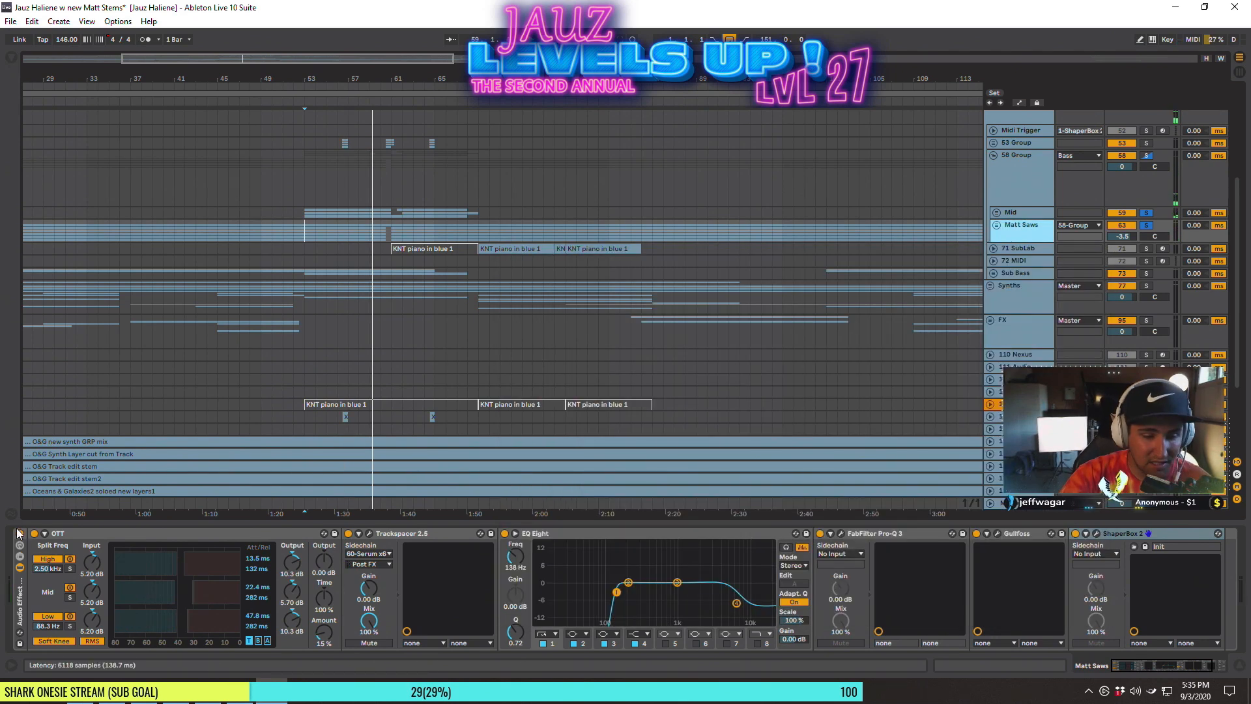
click(21, 534)
key(space)
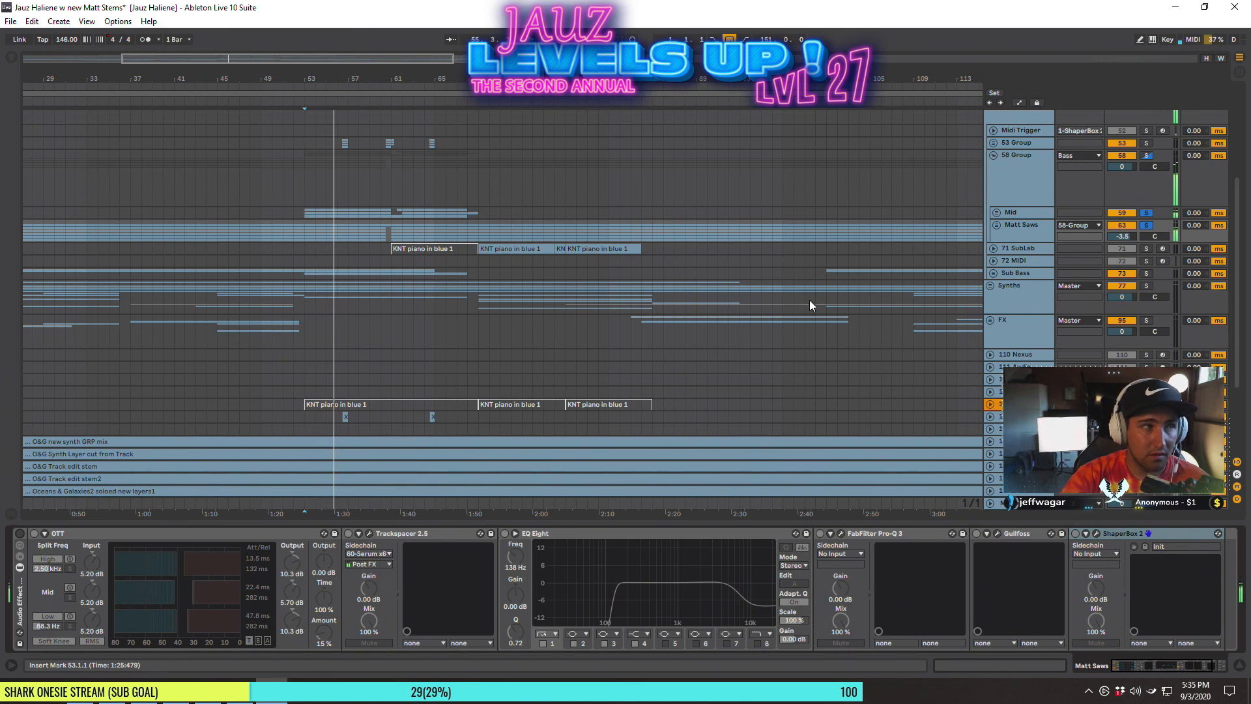
click(22, 536)
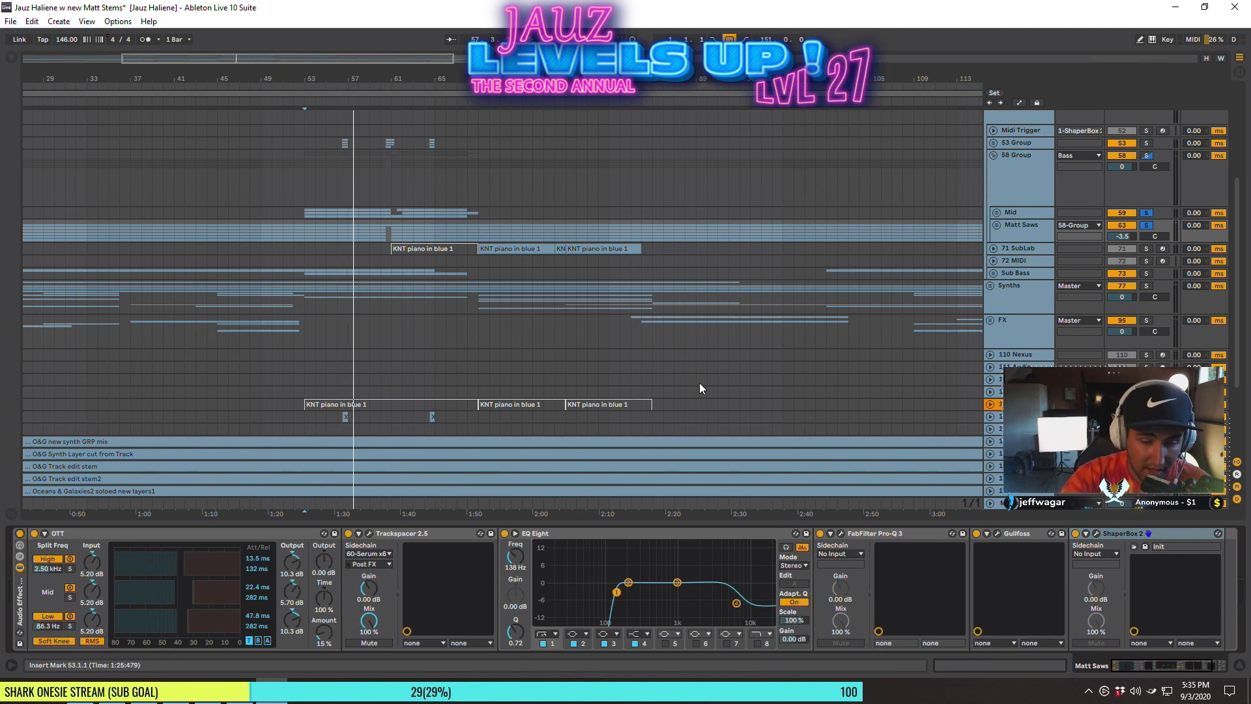
key(space)
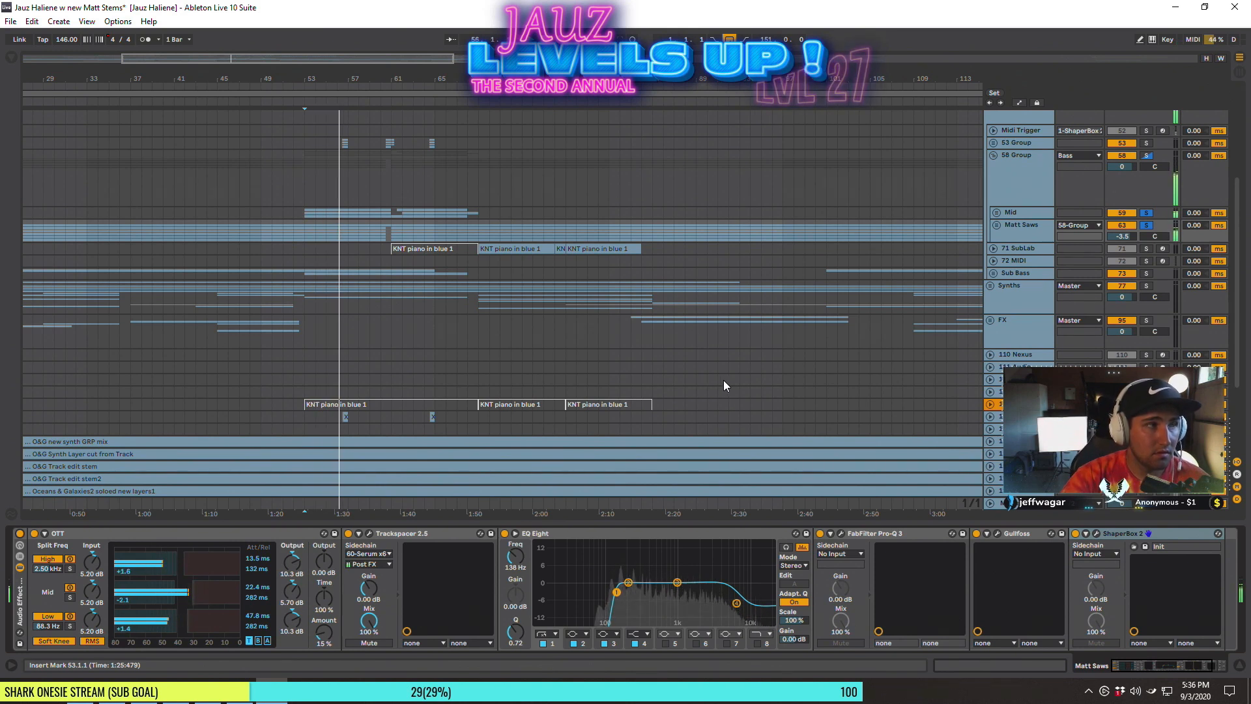
key(space)
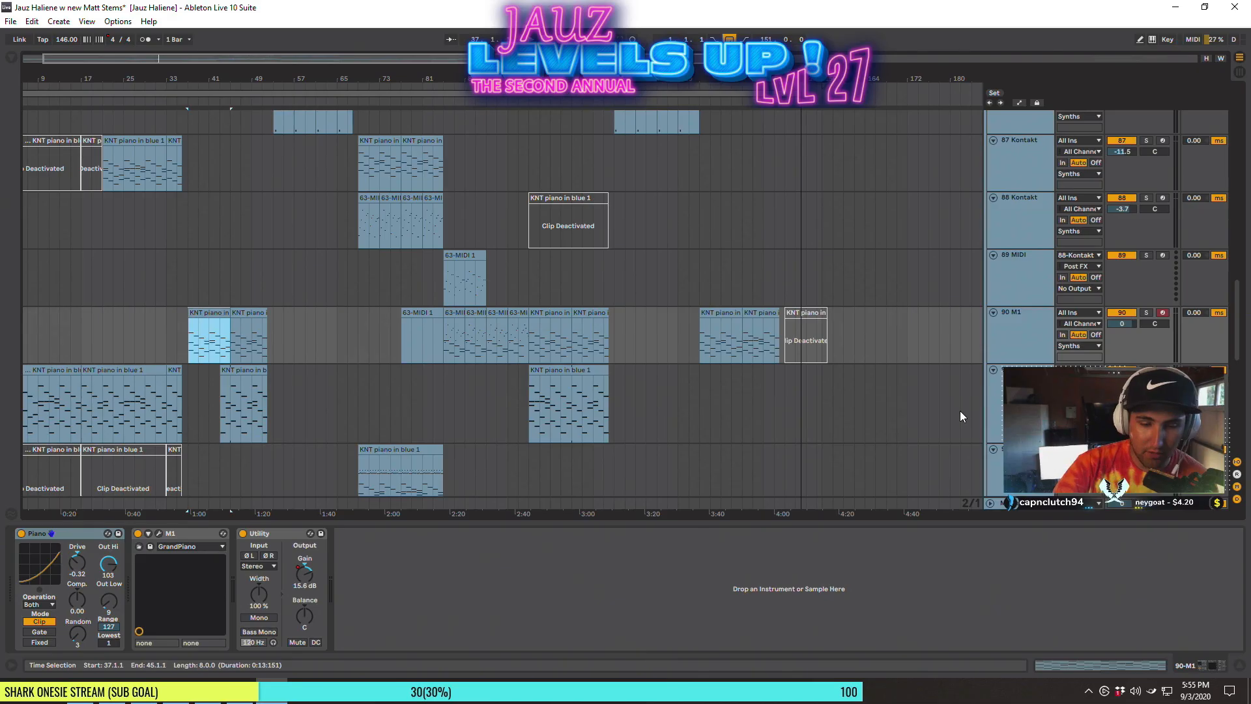
Solo the 90 M1 track, play it from bar 37, and show the browser beside the arrangement
click(1147, 313)
key(space)
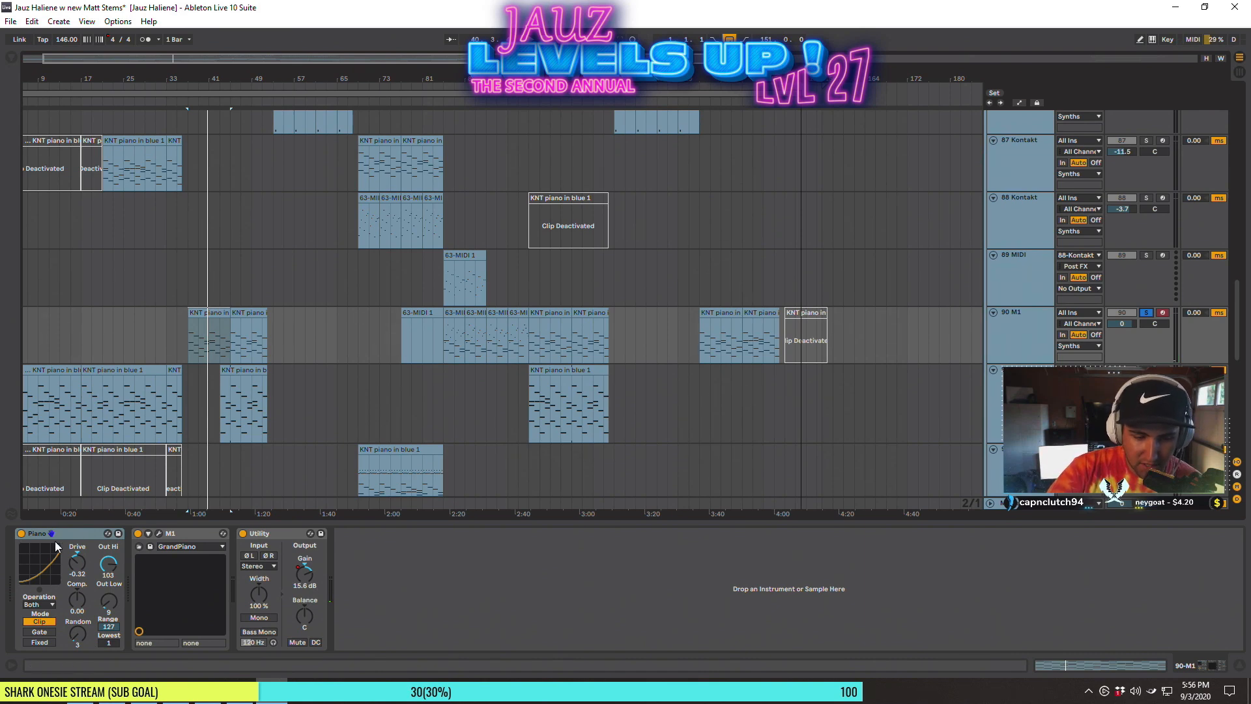
click(6, 60)
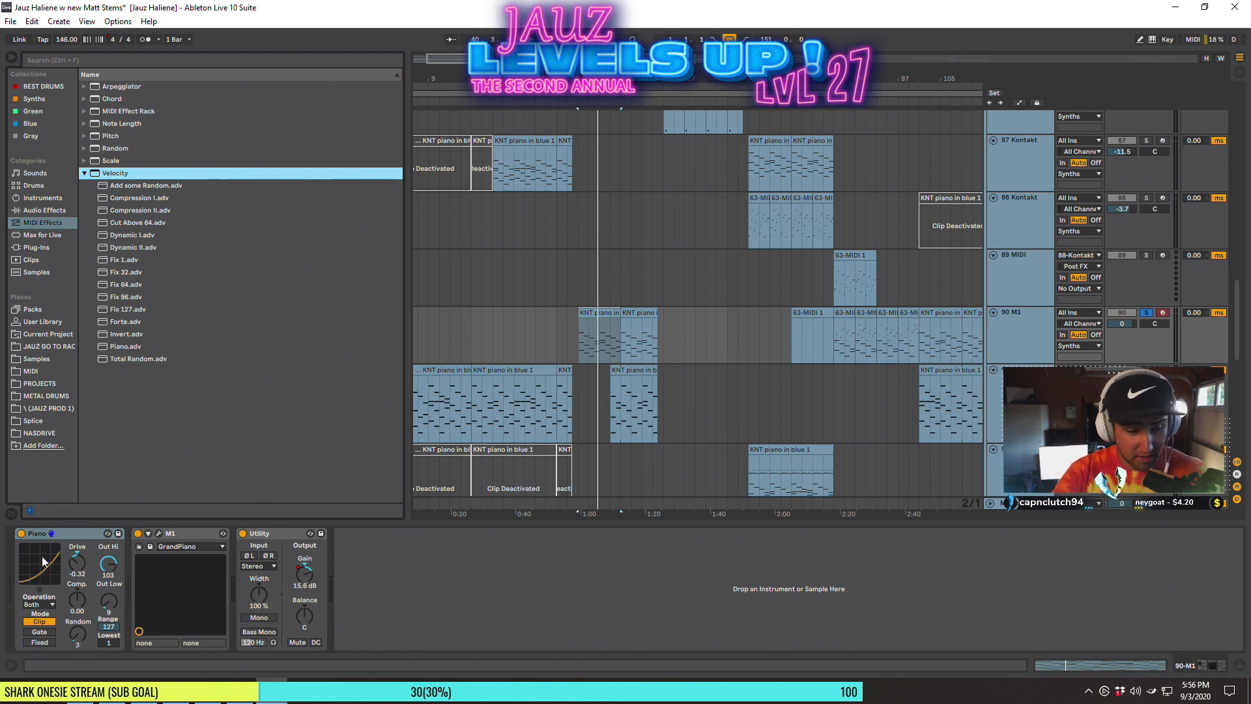
Compare the 90 M1 part with its Piano velocity effect off and on, and clear the track's solo
click(22, 533)
key(space)
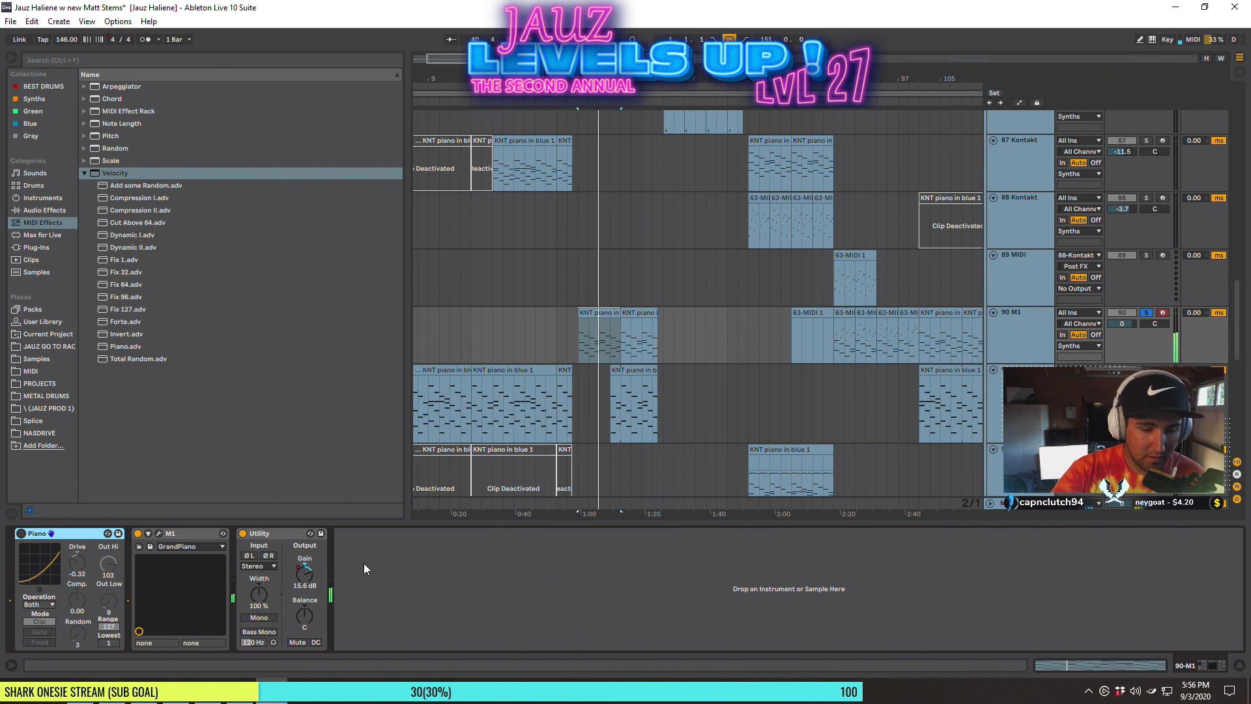
click(21, 533)
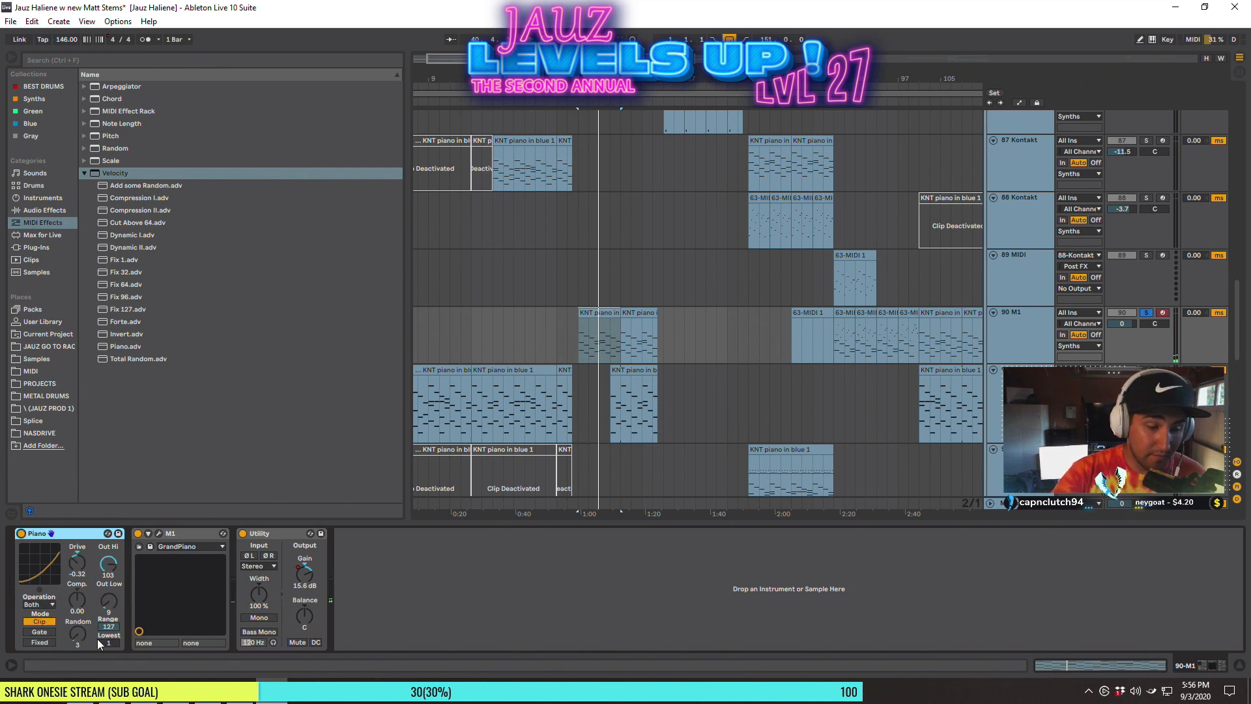
key(space)
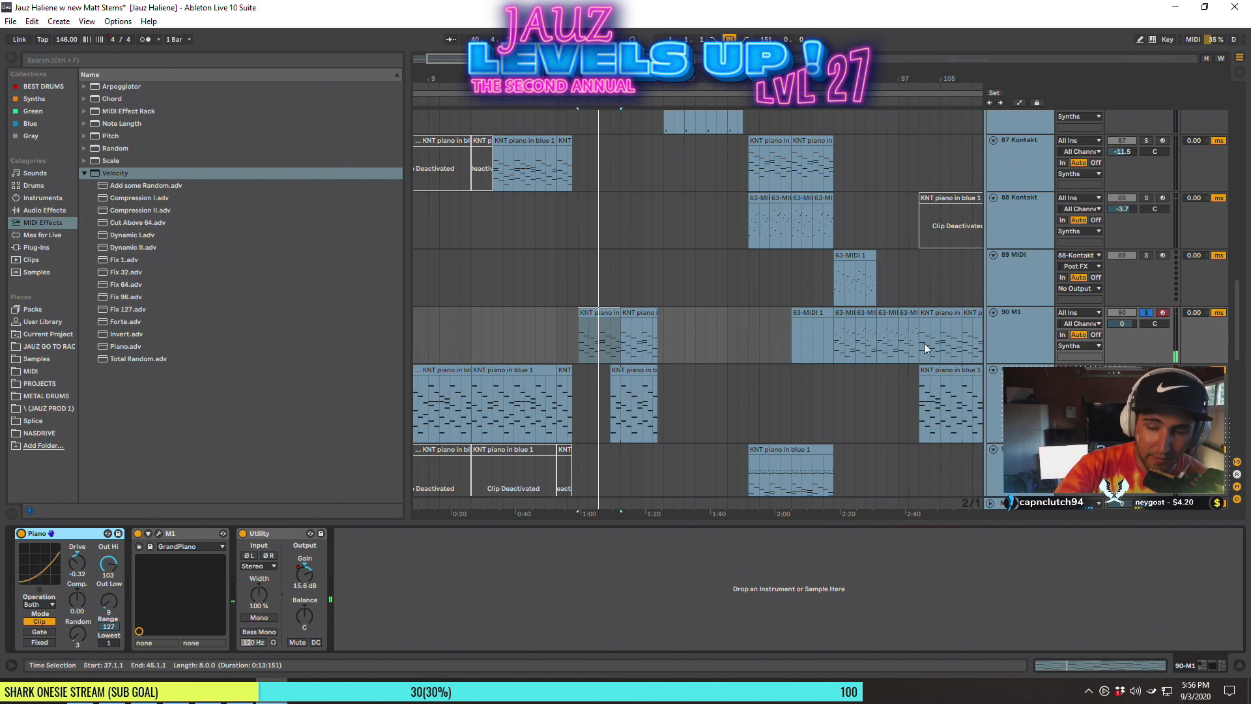
click(1146, 313)
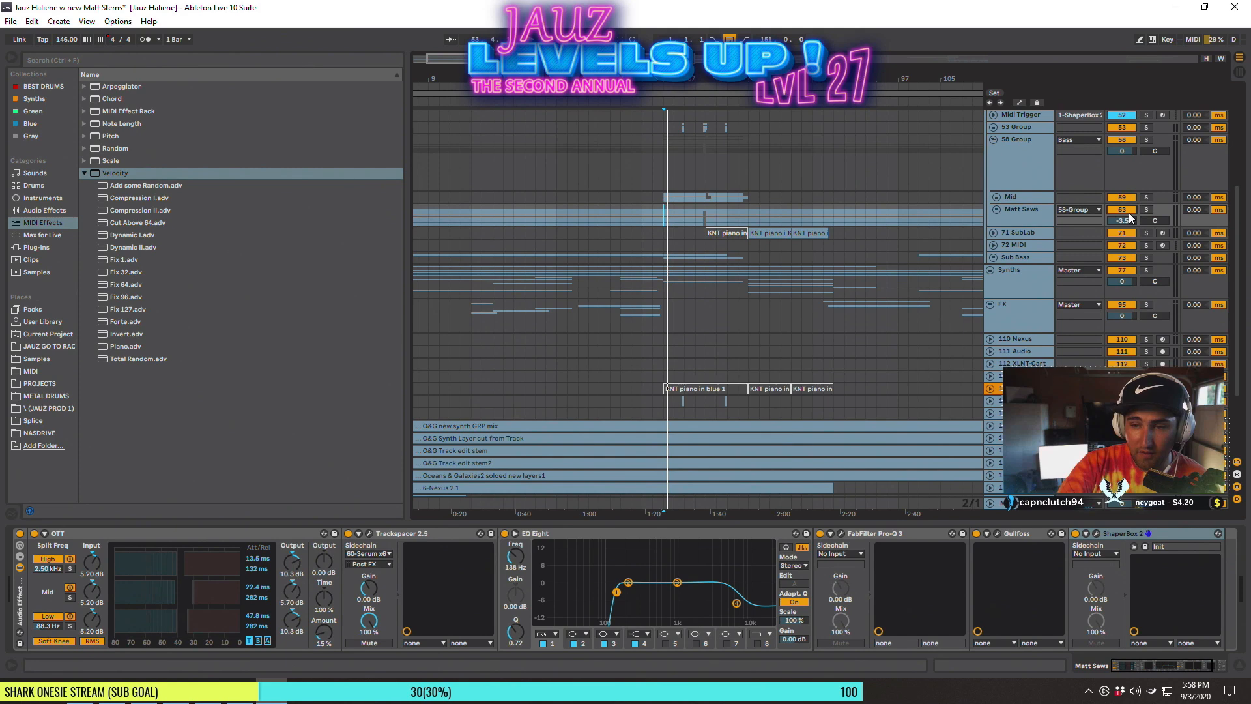
Play the arrangement from bar 51 with the Matt Saws group muted
click(653, 195)
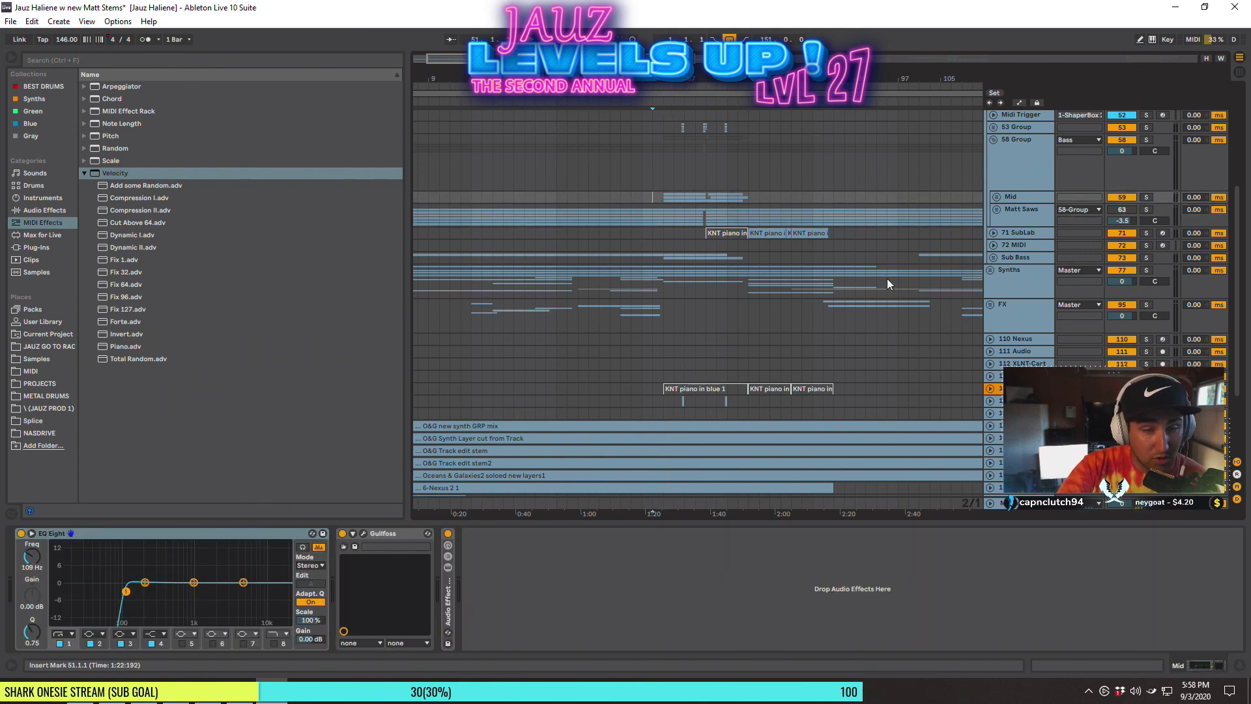
key(space)
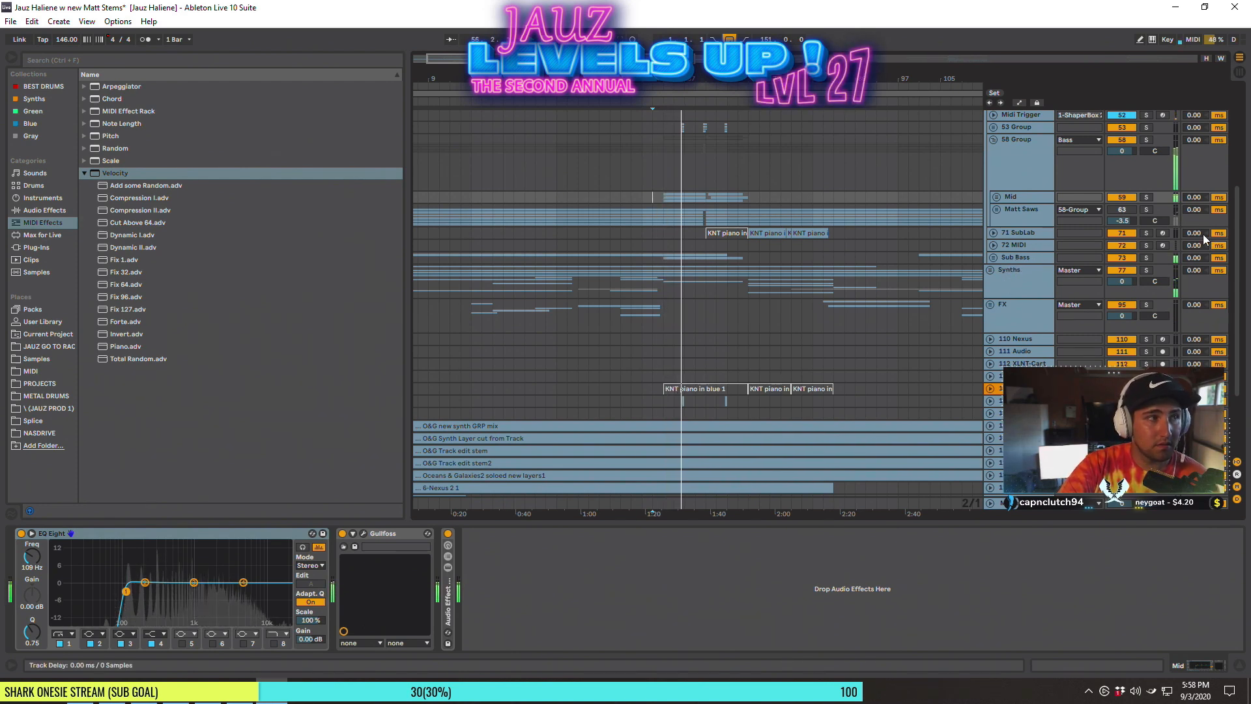
key(space)
key(space)
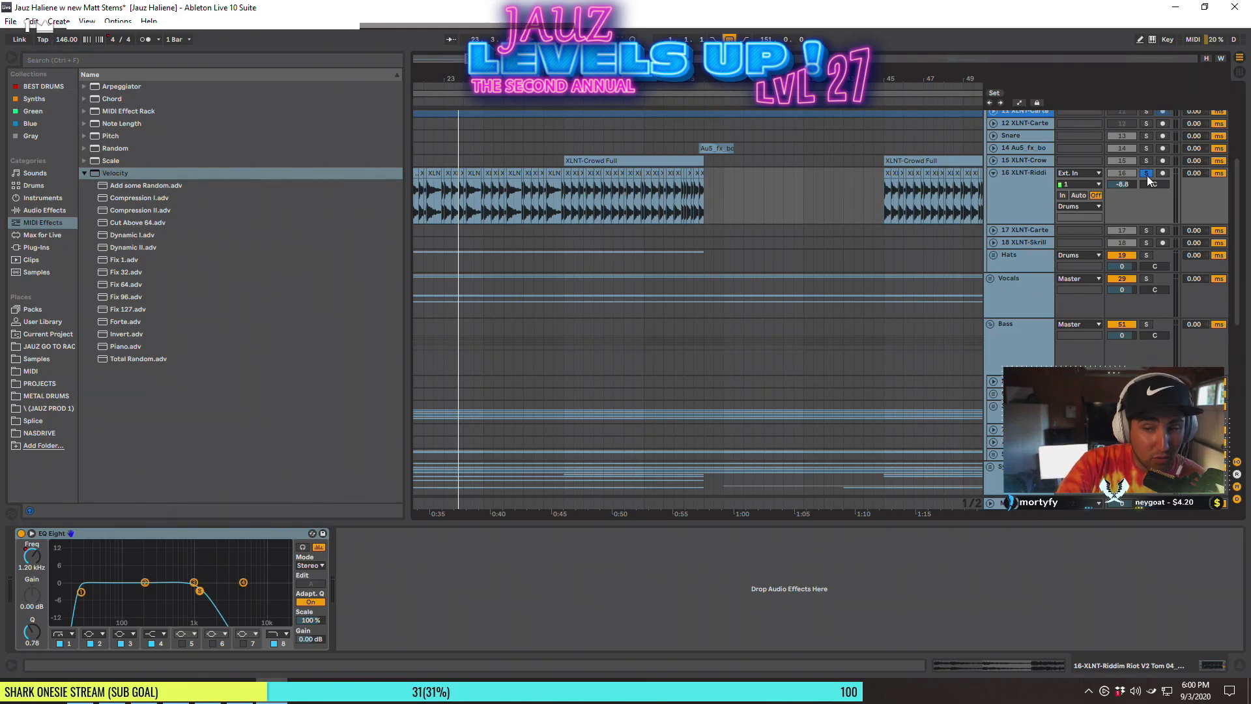
Clear the solo on the 16 XLNT-Riddi track and set the insert marker at bar 45
click(1146, 173)
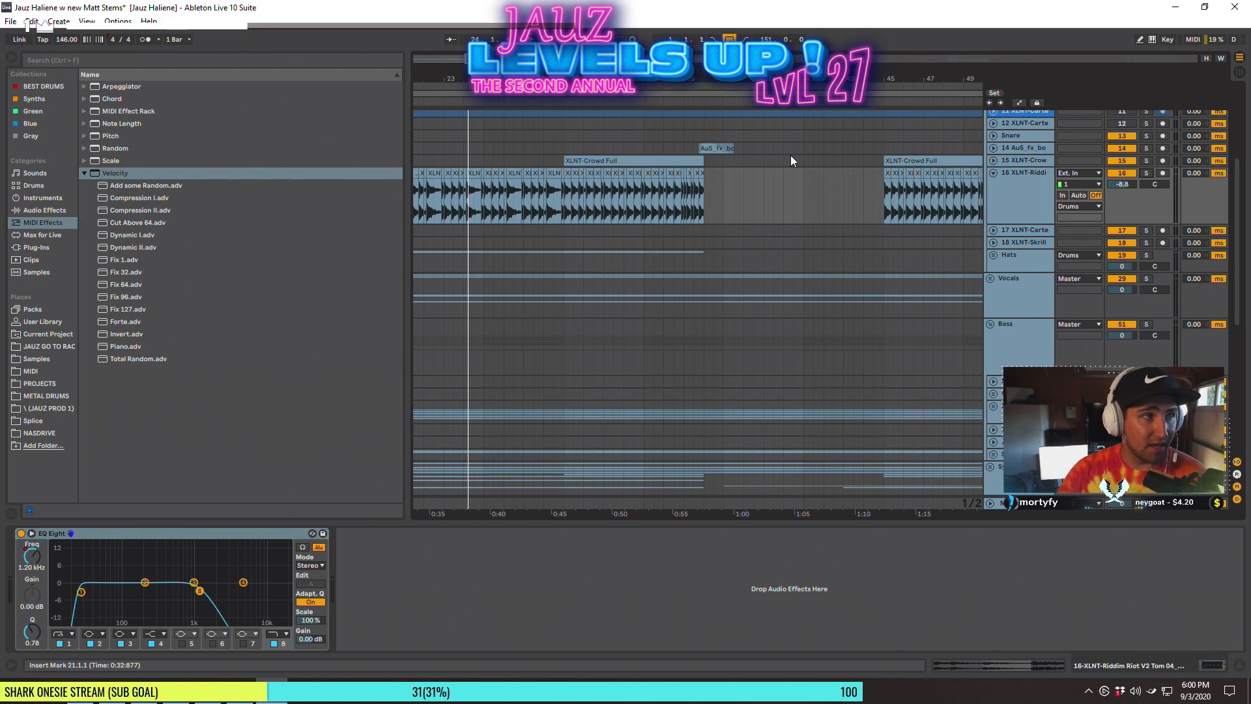
scroll(791, 155, down, 2)
click(718, 202)
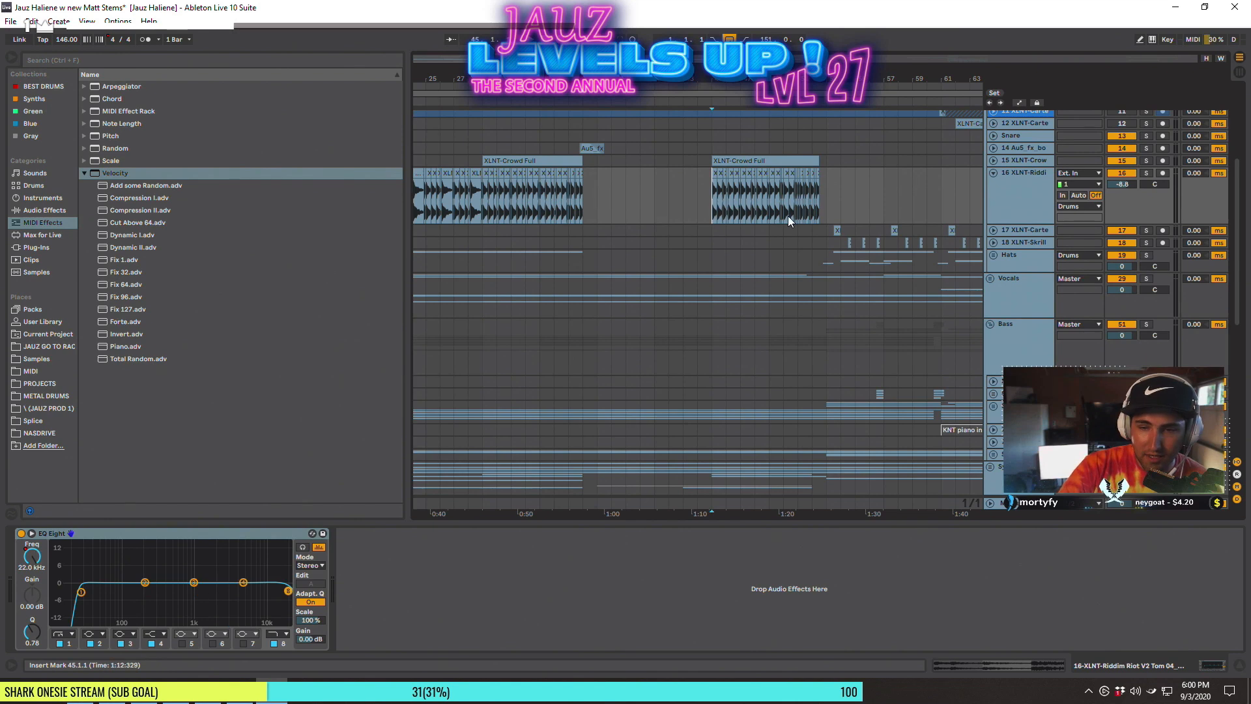
Play the arrangement from bar 49 at the Synths group and save the Live set
scroll(788, 216, down, 3)
scroll(841, 194, up, 4)
scroll(841, 208, down, 3)
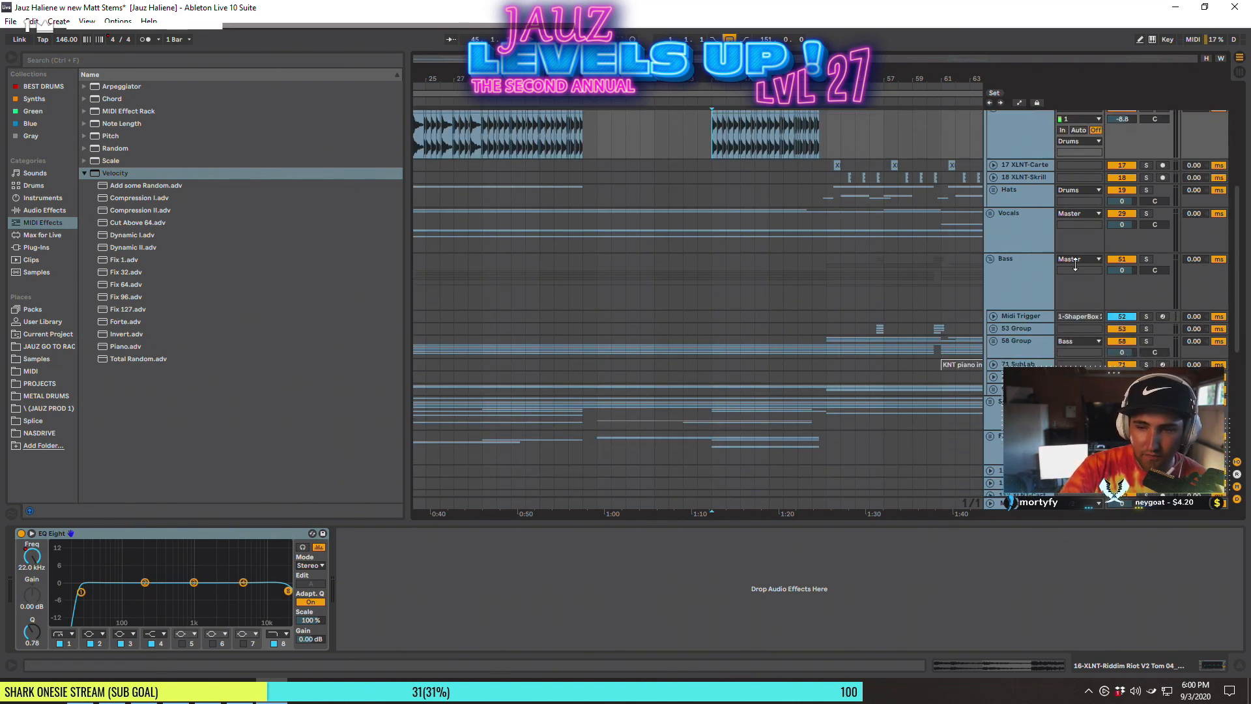
scroll(1077, 276, up, 3)
scroll(1077, 277, down, 4)
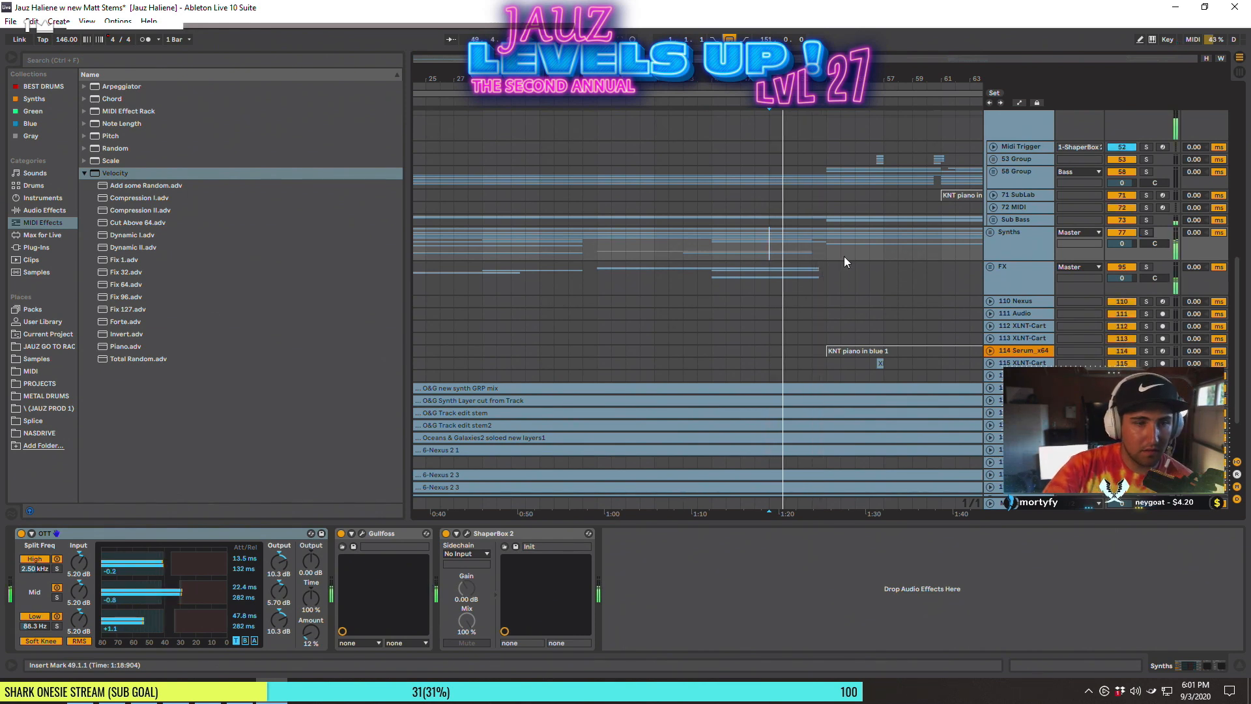
key(ctrl+s)
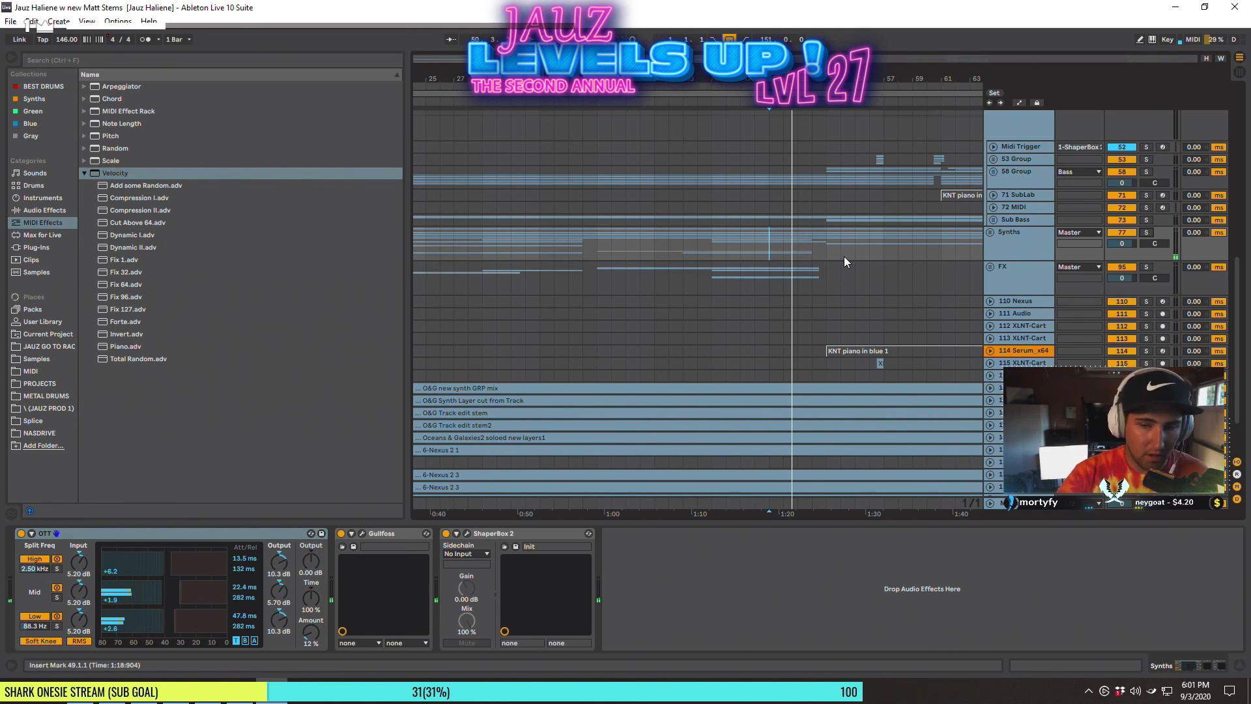
key(space)
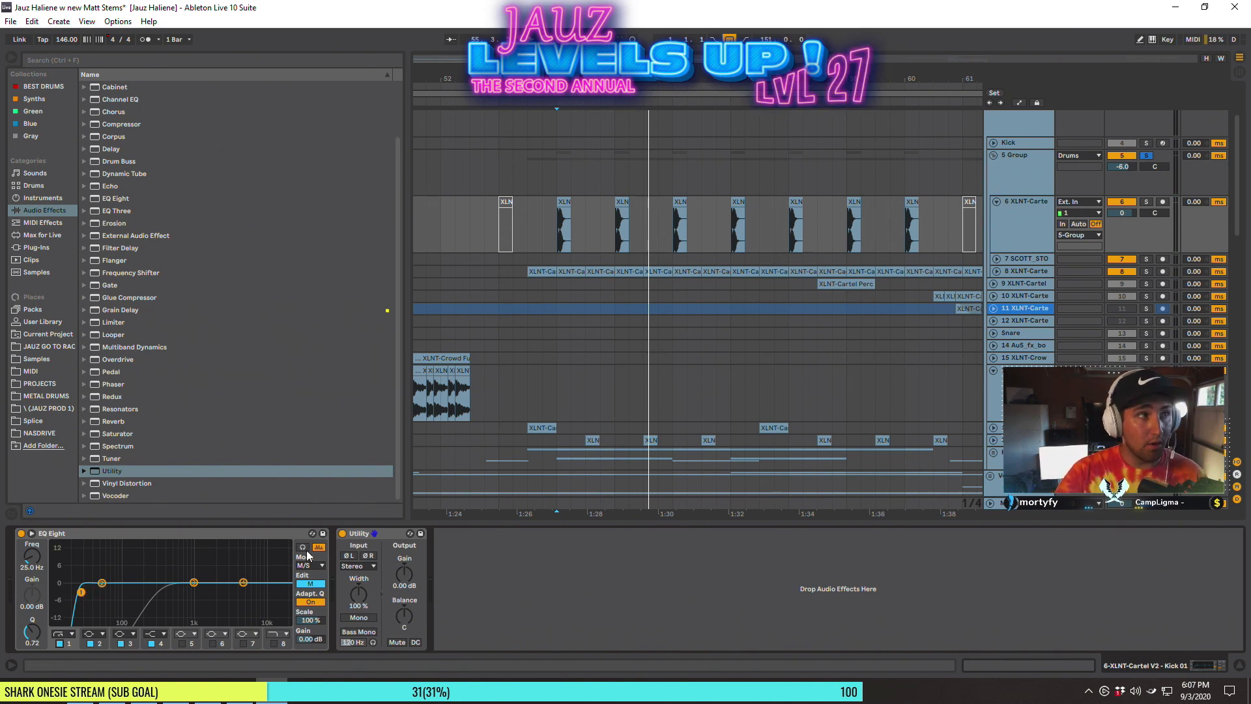
Compare the 6 XLNT-Carte kick with EQ Eight's band 1 low cut switched off and back on
key(space)
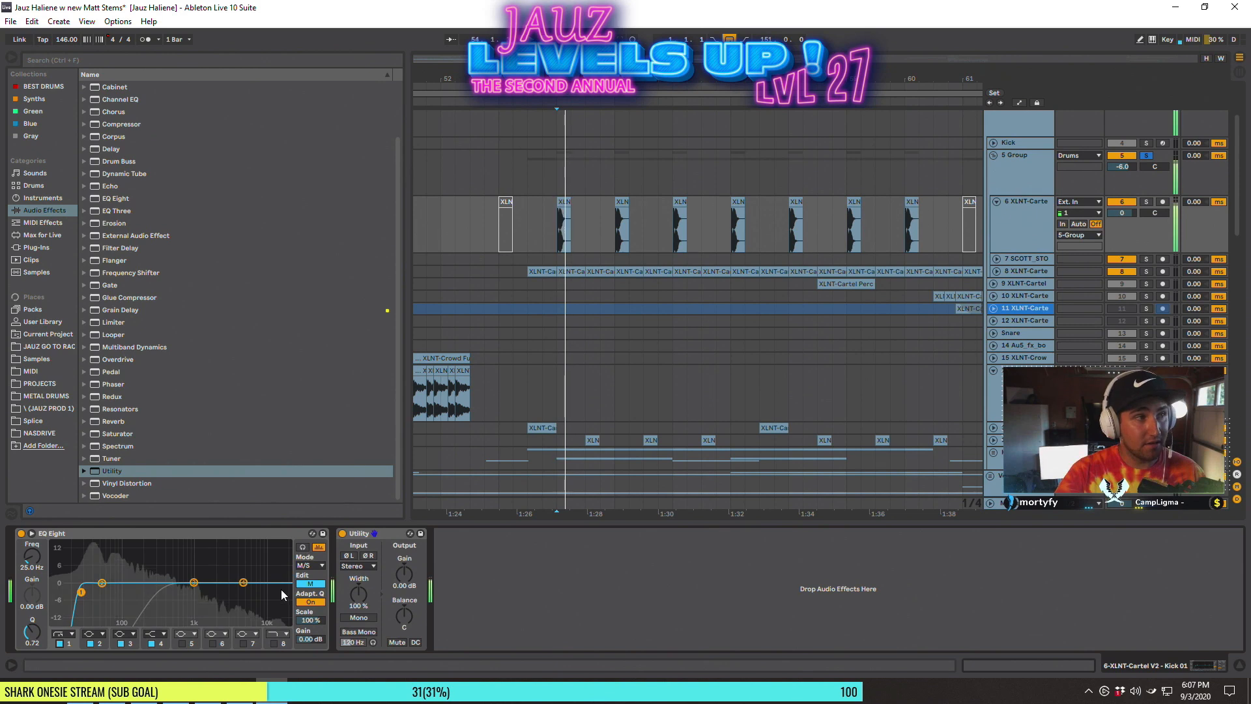
click(60, 644)
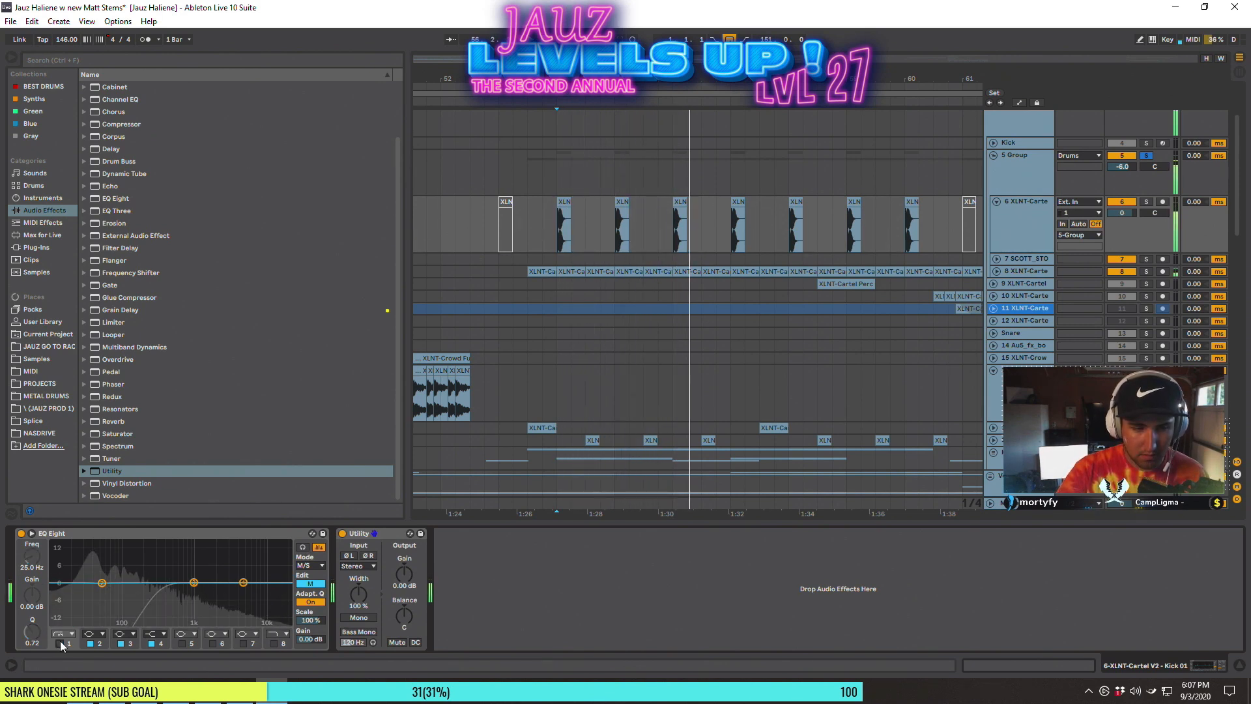
key(space)
click(60, 643)
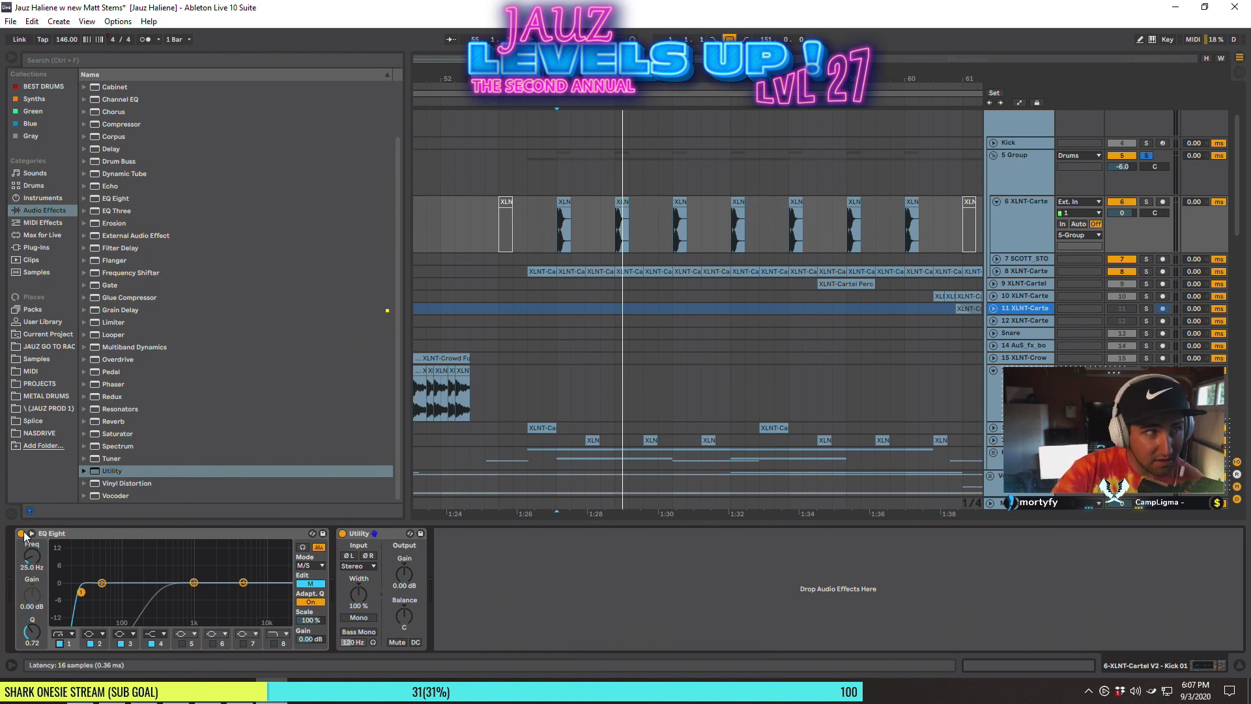
key(space)
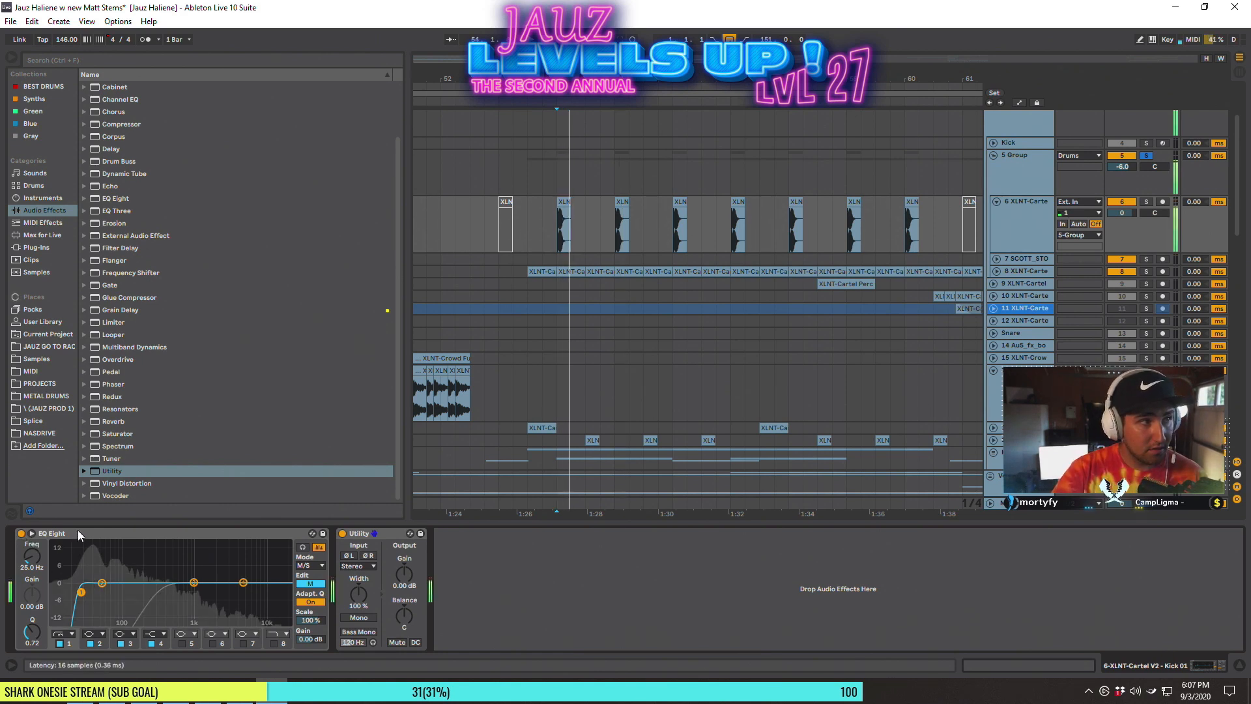
Toggle EQ Eight on the 6 XLNT-Carte kick, switch FabFilter Pro-Q 3 back on and stop playback
click(22, 533)
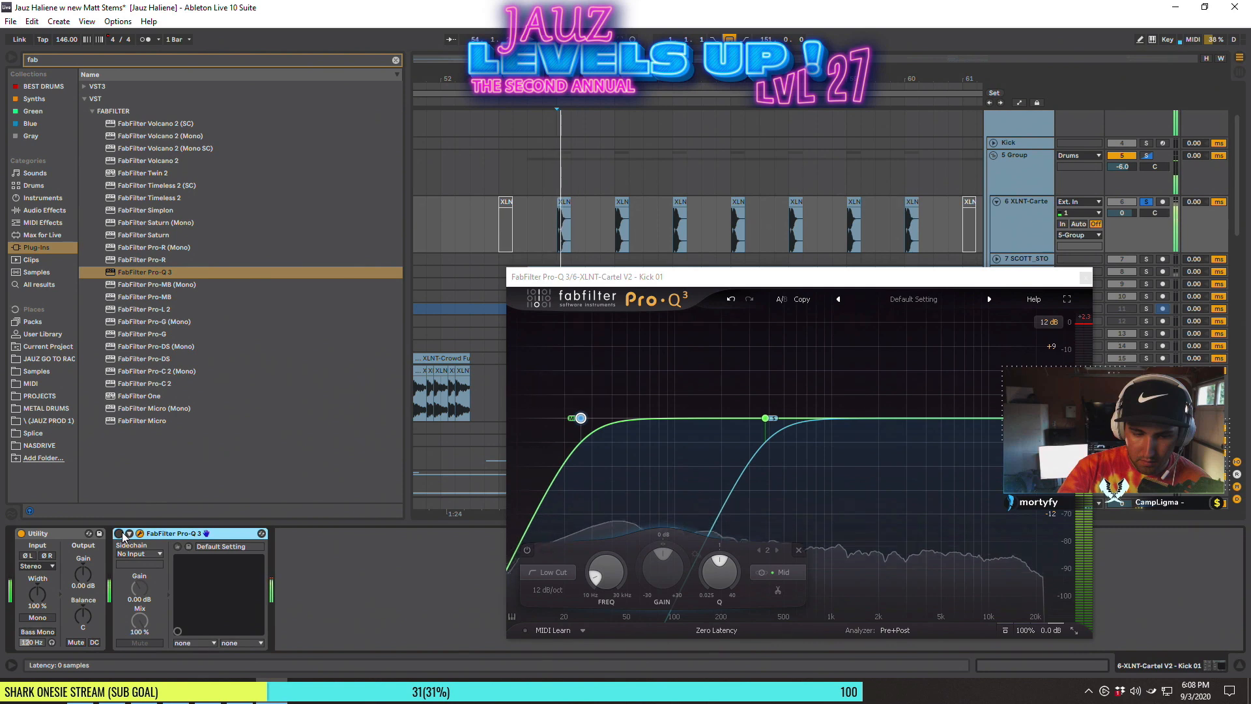
click(120, 533)
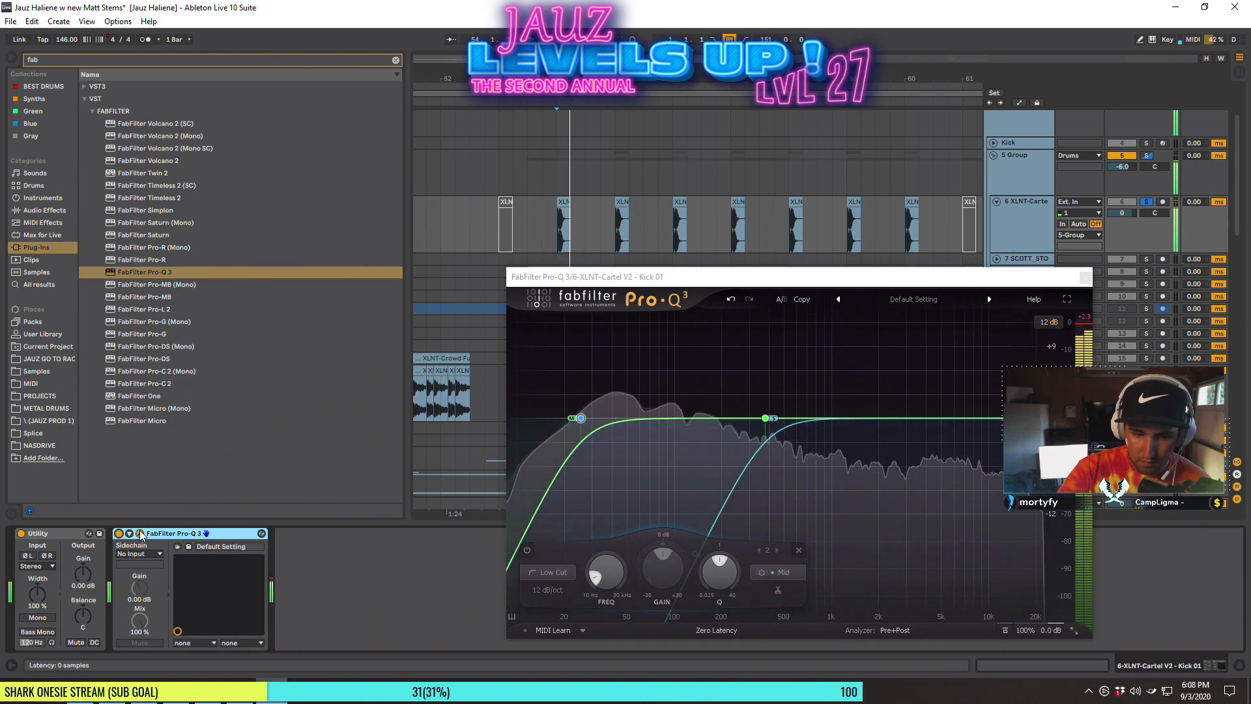
key(space)
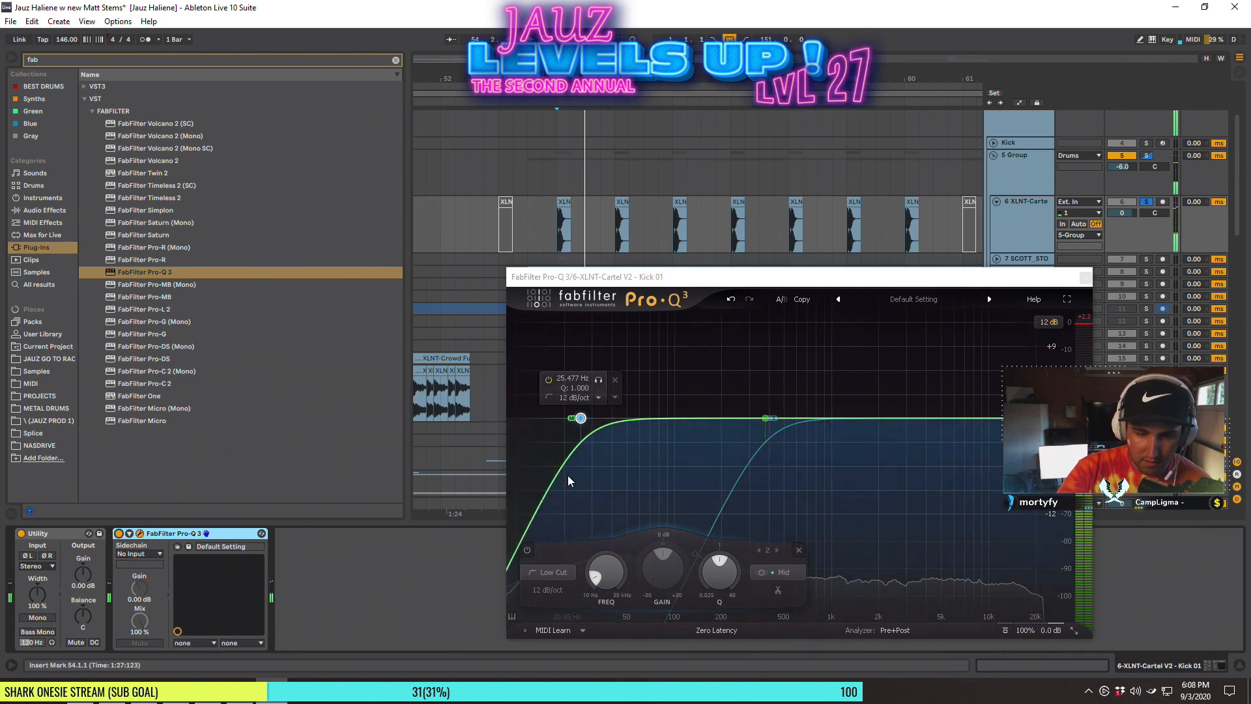
Set the kick's FabFilter Pro-Q 3 processing mode to Linear Phase and restart playback
click(706, 625)
click(706, 626)
click(708, 630)
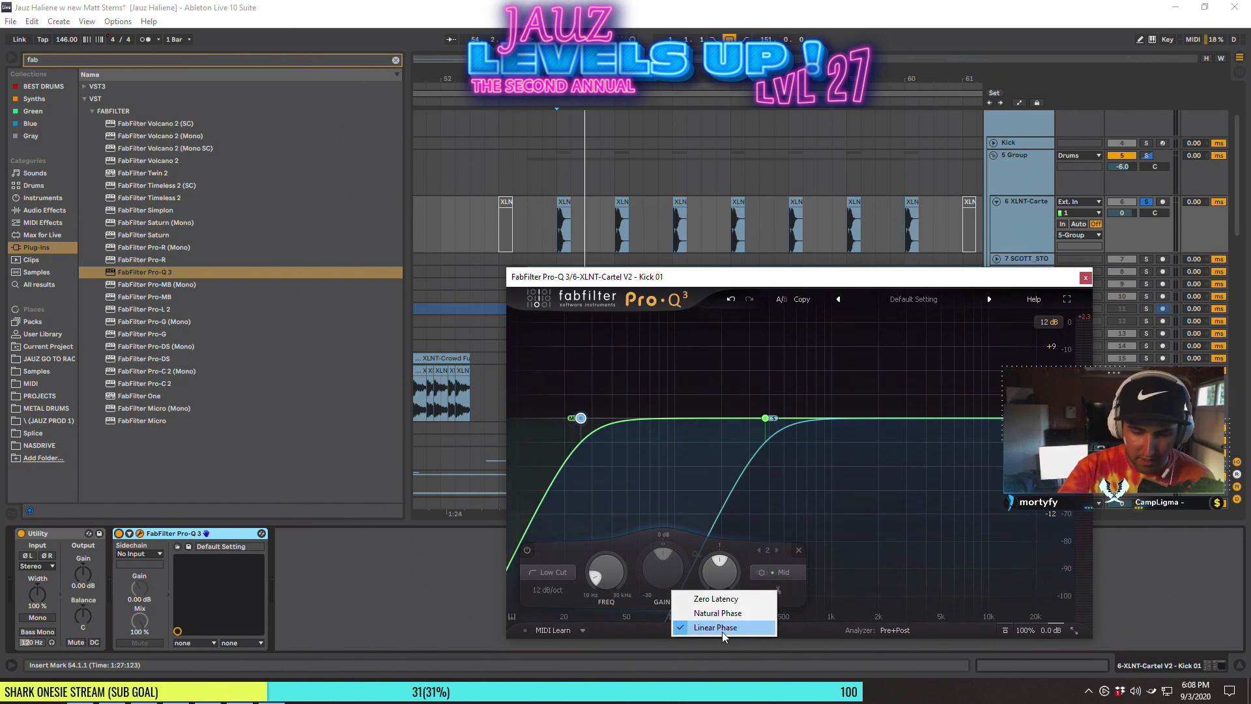
click(722, 626)
key(space)
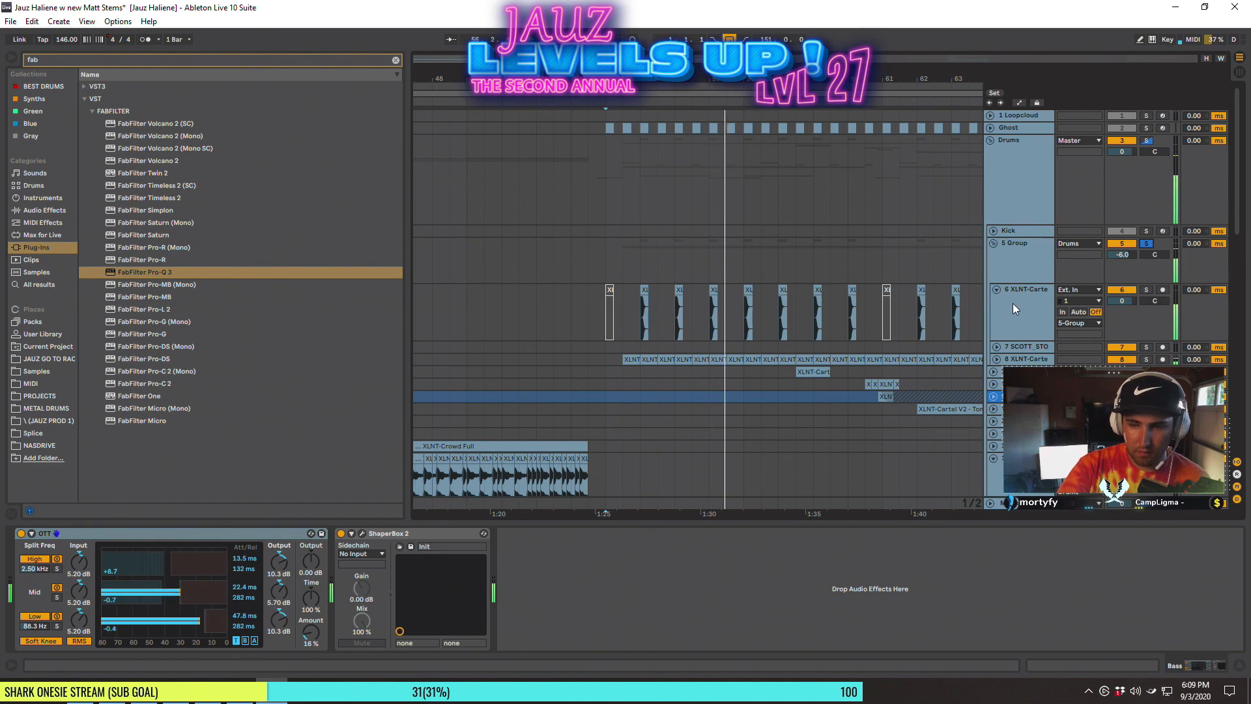
Audition the soloed kick clip at bar 54 on the 6 XLNT-Carte track several times
scroll(1014, 295, down, 6)
scroll(853, 323, up, 4)
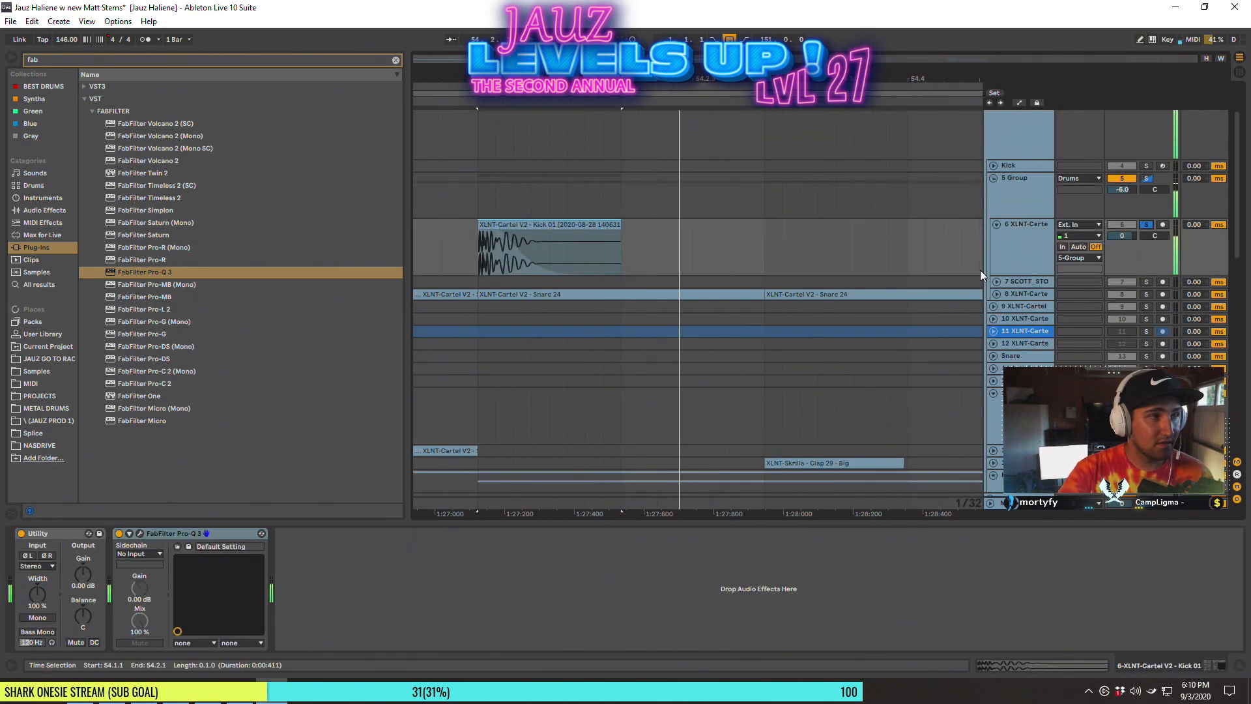
key(space)
key(space)
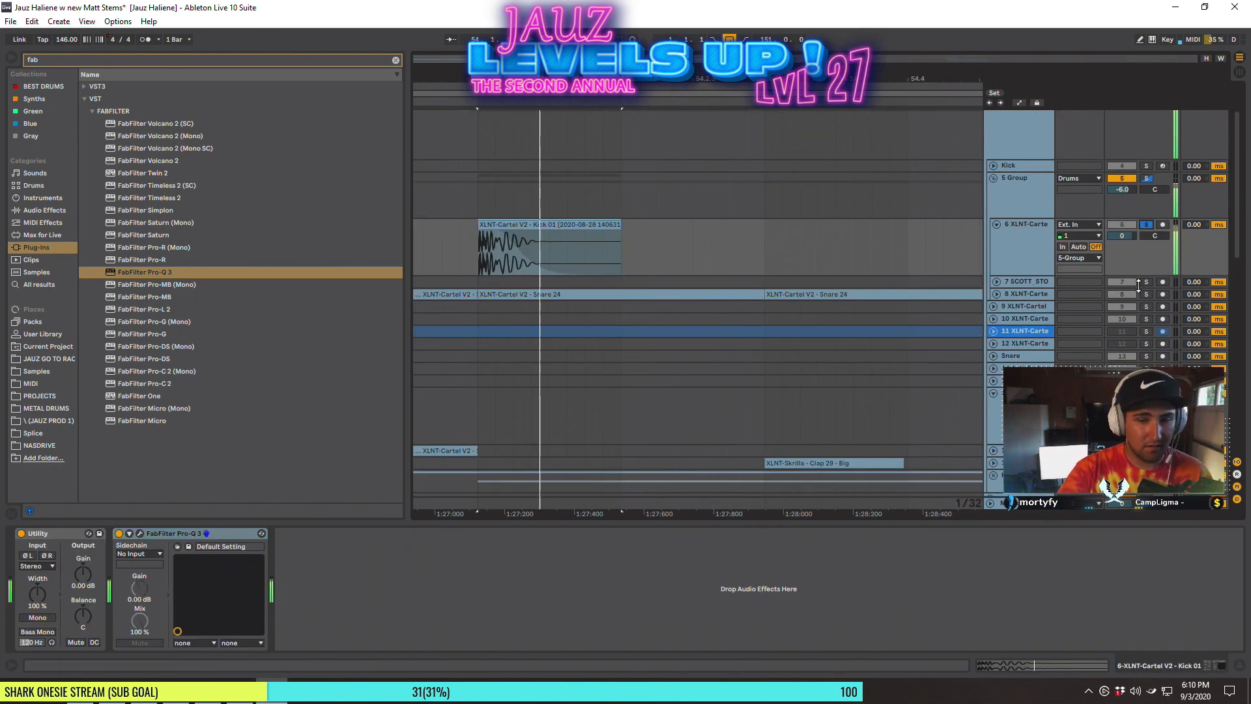
key(space)
drag(834, 83, 702, 78)
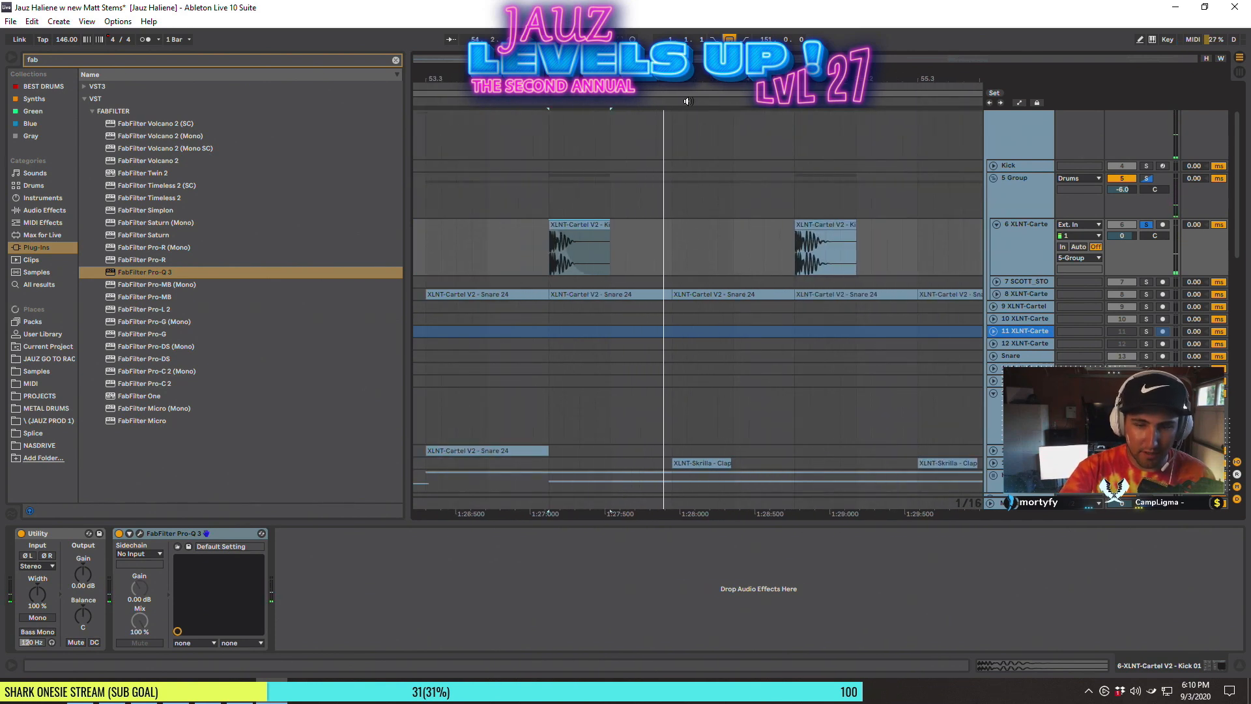
key(space)
drag(568, 263, 573, 264)
key(space)
key(space)
key(space)
key(space)
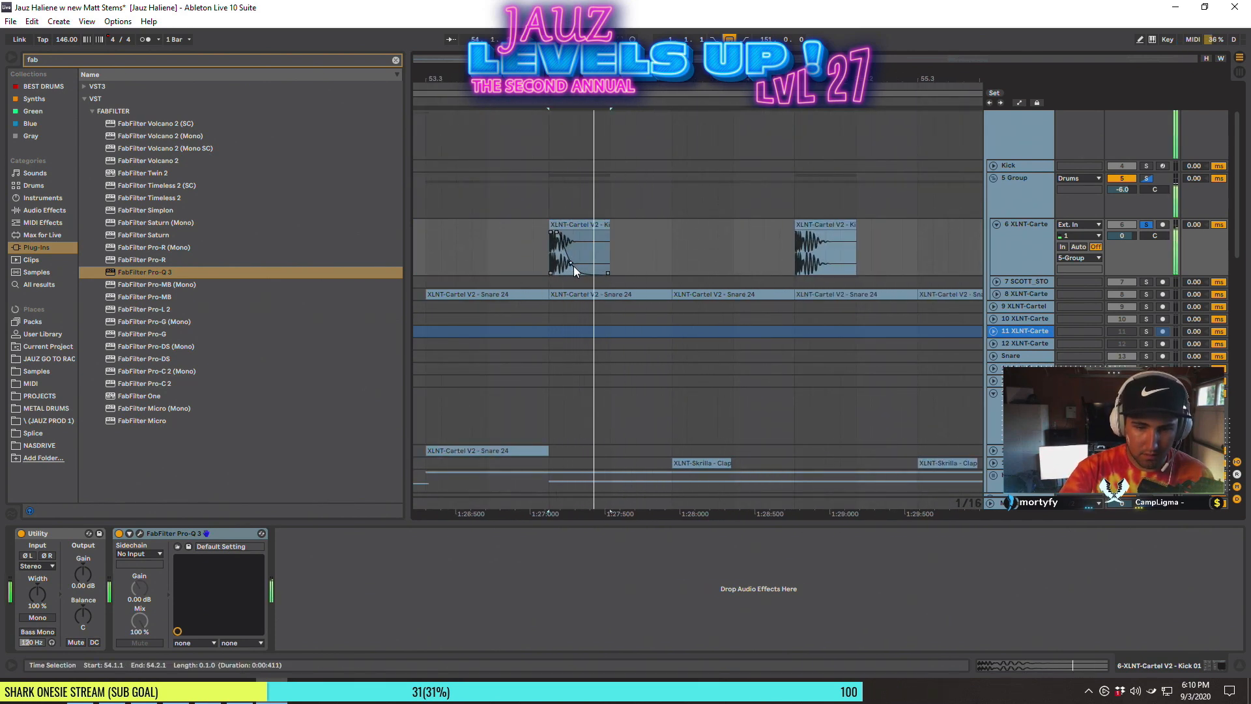
Duplicate the lengthened kick clip on the 6 XLNT-Carte track bar by bar through bar 60
click(821, 212)
key(ctrl+d)
key(ctrl+d)
key(ctrl+d)
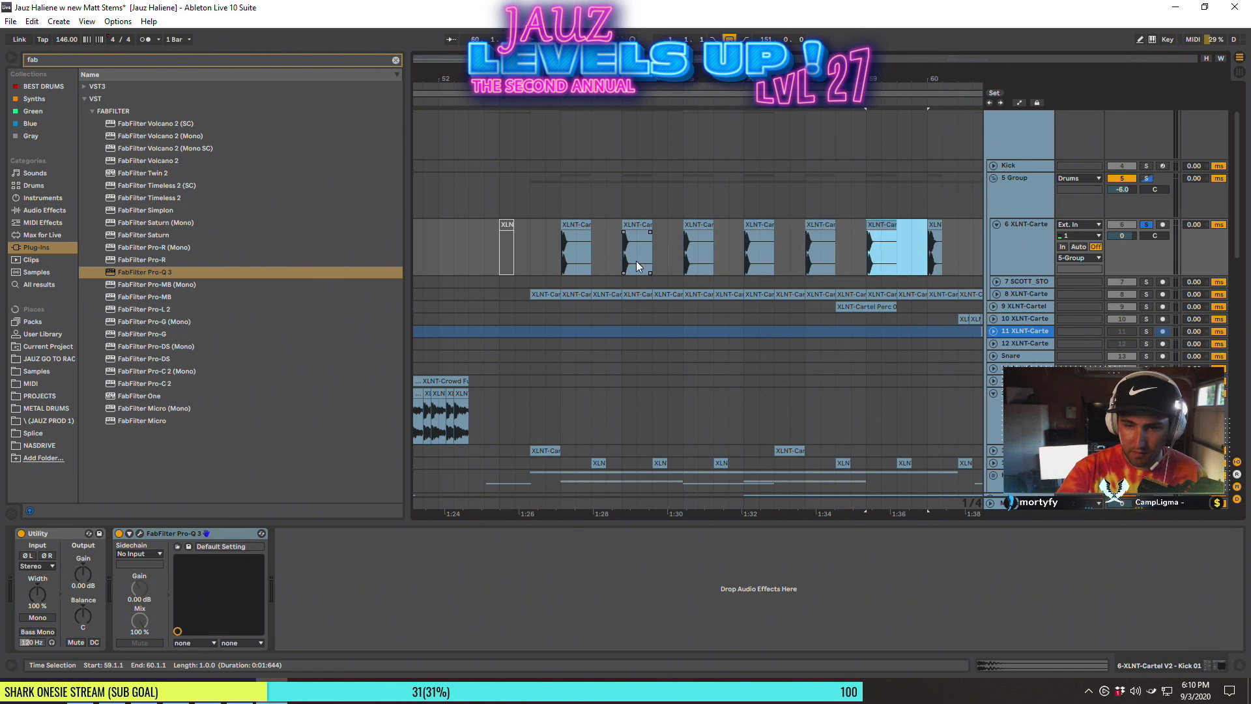
scroll(932, 305, down, 4)
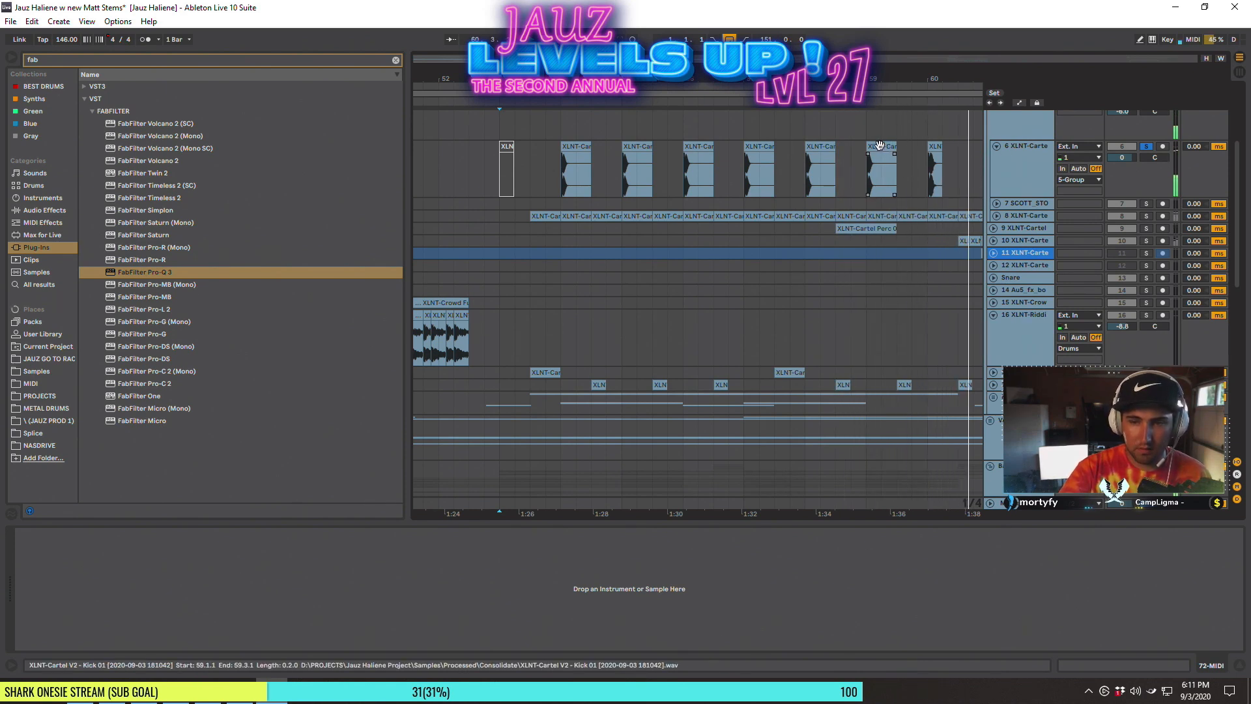
click(895, 169)
key(ctrl+d)
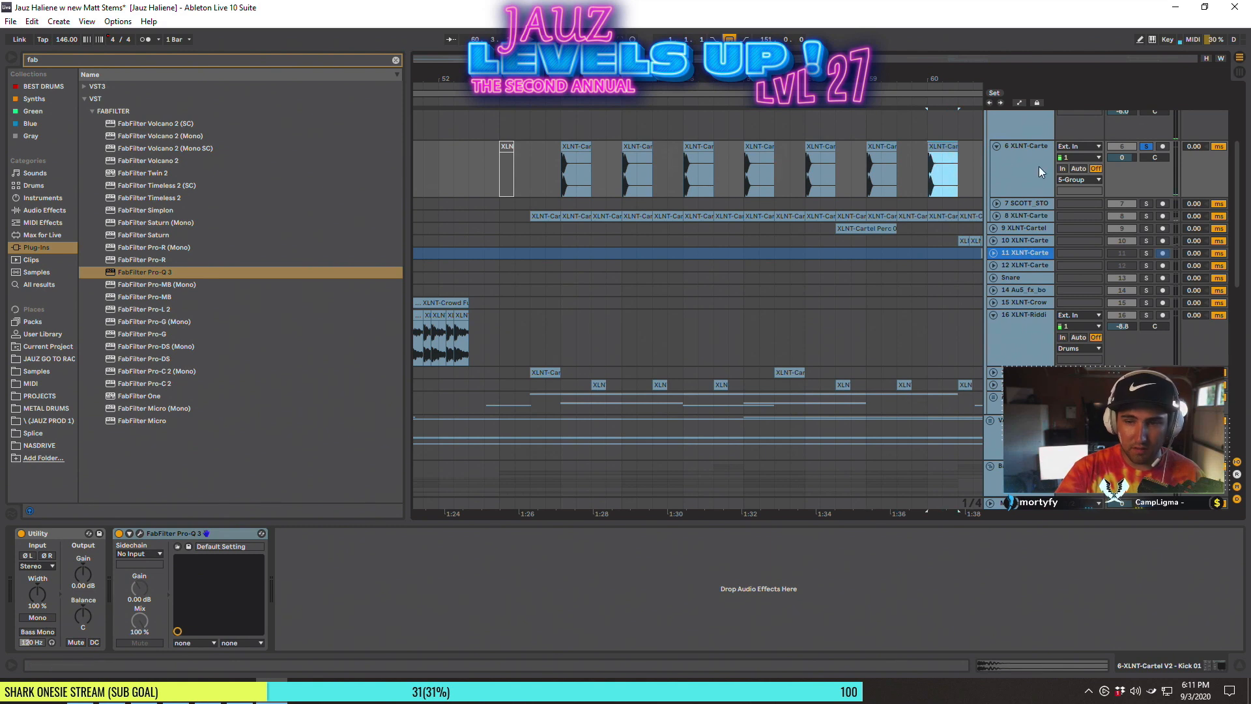
Clear the solo on the 6 XLNT-Carte track and play the full drop from 49.3.1
click(1144, 147)
mouse_move(618, 79)
mouse_down()
mouse_move(714, 77)
mouse_move(718, 55)
mouse_up()
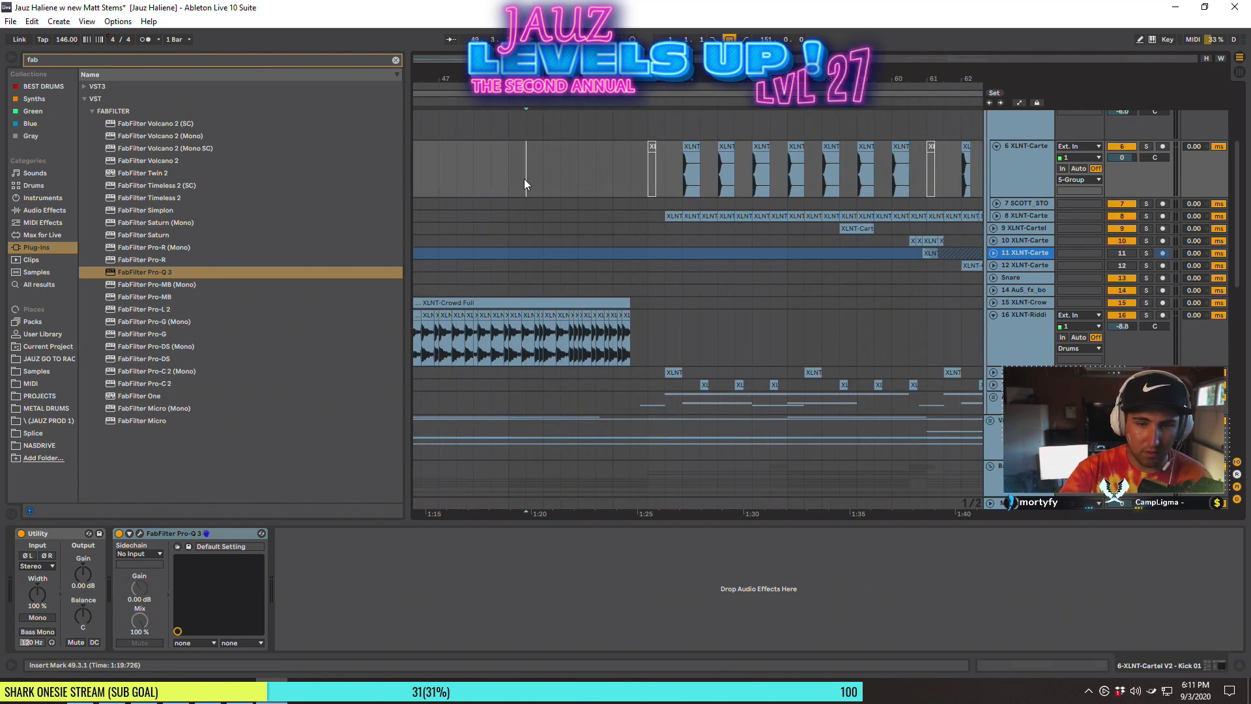
click(526, 184)
key(space)
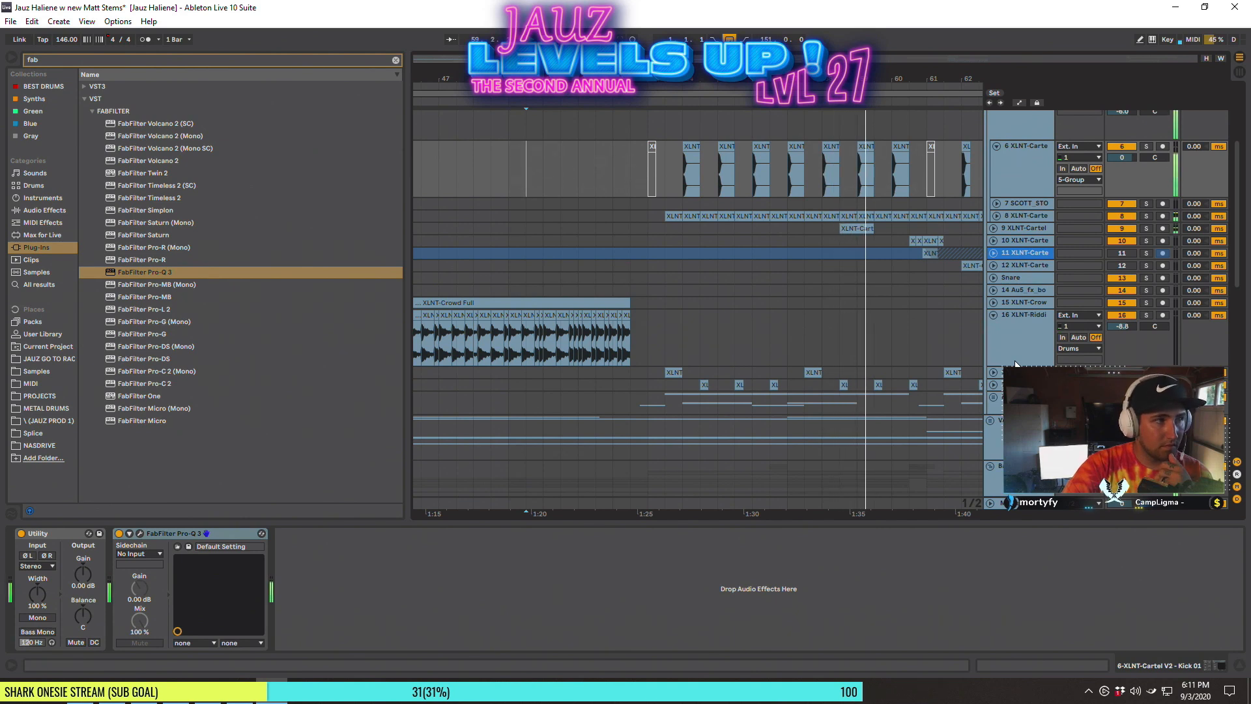
key(space)
Duplicate the one-bar kick at bar 118 on the 6 XLNT-Carte track across bars 119 to 124
drag(890, 79, 829, 114)
drag(667, 179, 731, 200)
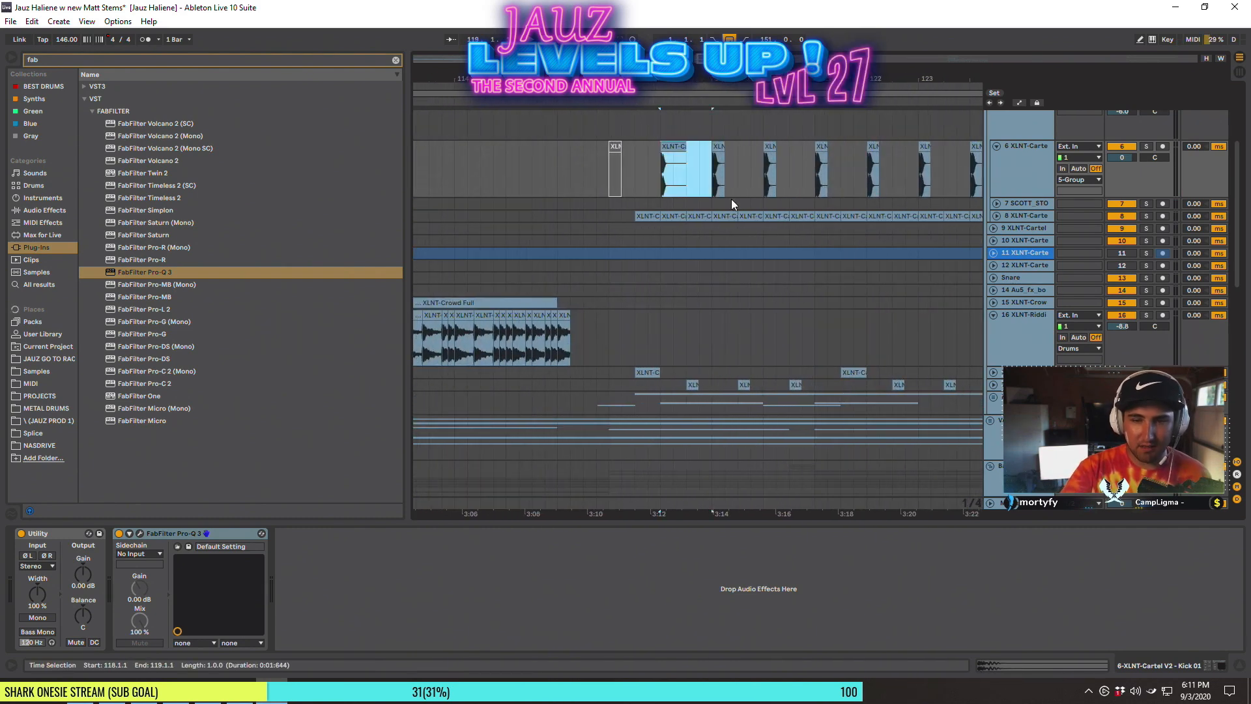
key(ctrl+d)
key(ctrl+d)
drag(777, 80, 529, 60)
key(ctrl+d)
key(ctrl+d)
key(ctrl+d)
key(ctrl+d)
Duplicate the one-bar kick selection at bar 126 on the 6 XLNT-Carte track into the following bar
click(726, 191)
drag(726, 191, 759, 191)
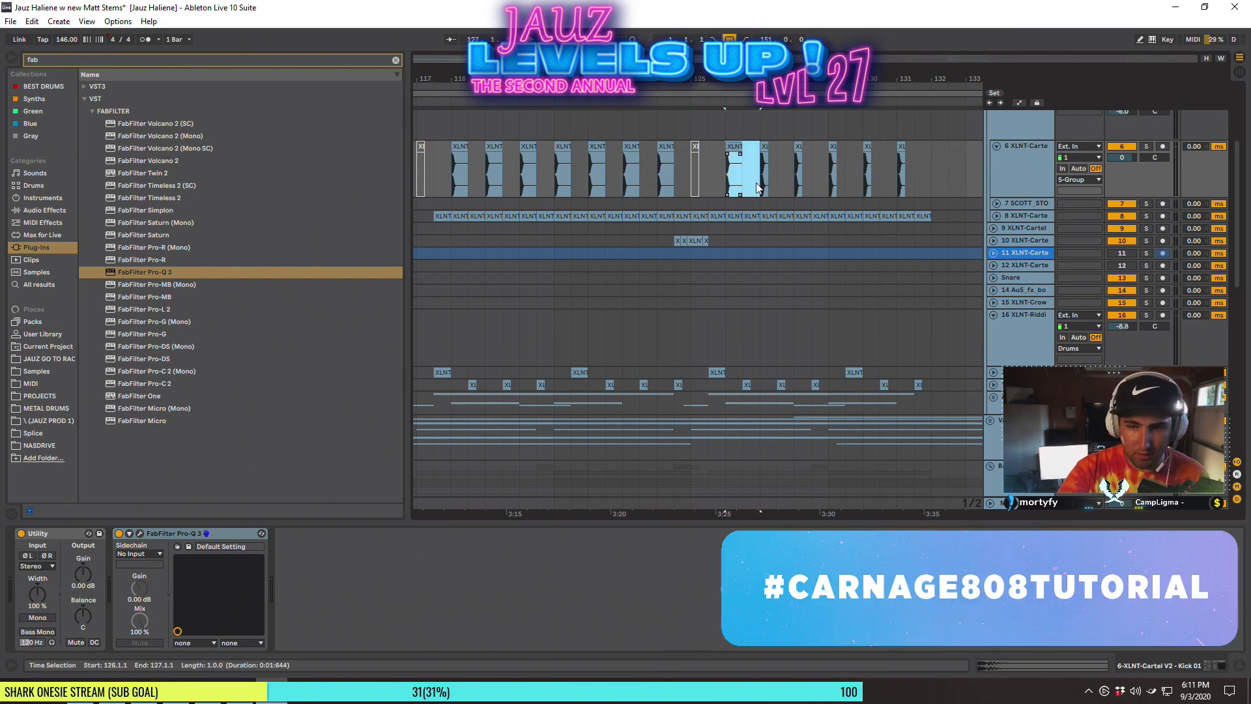
key(ctrl+d)
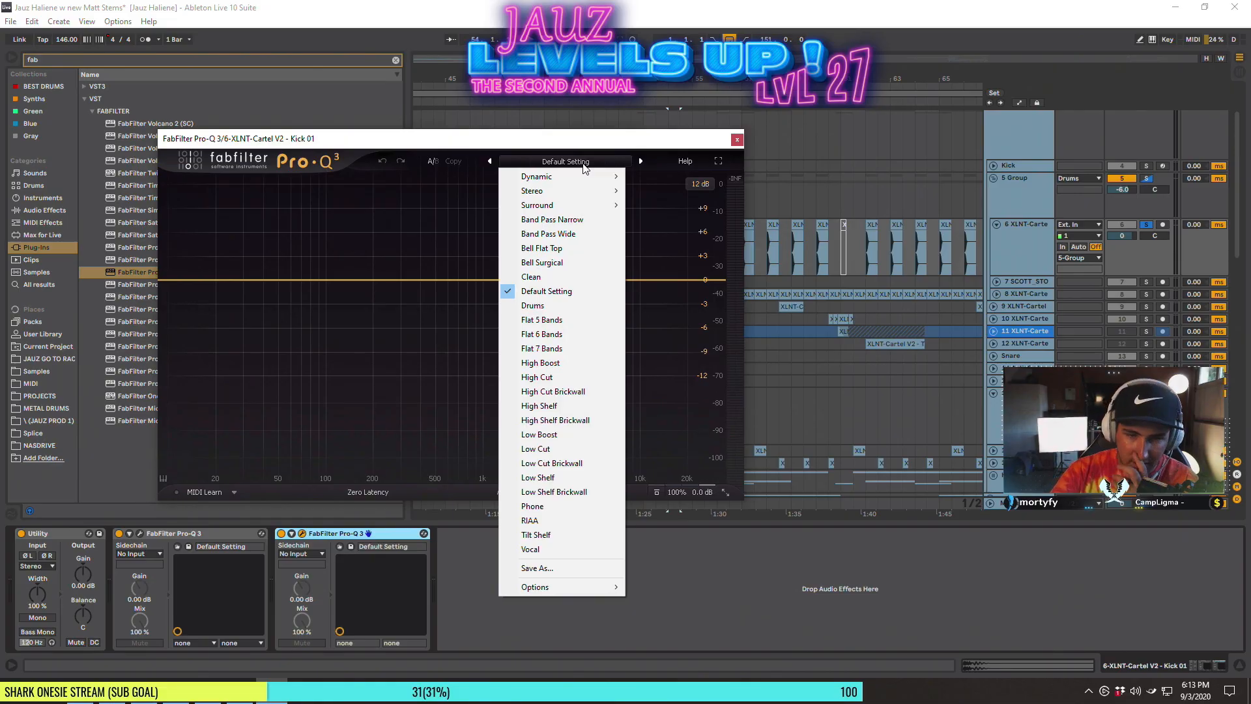
Load the Dynamic EDM preset "EDM Kick 4 - Mid Scoop and Click Control" in the kick's second Pro-Q 3
mouse_move(539, 176)
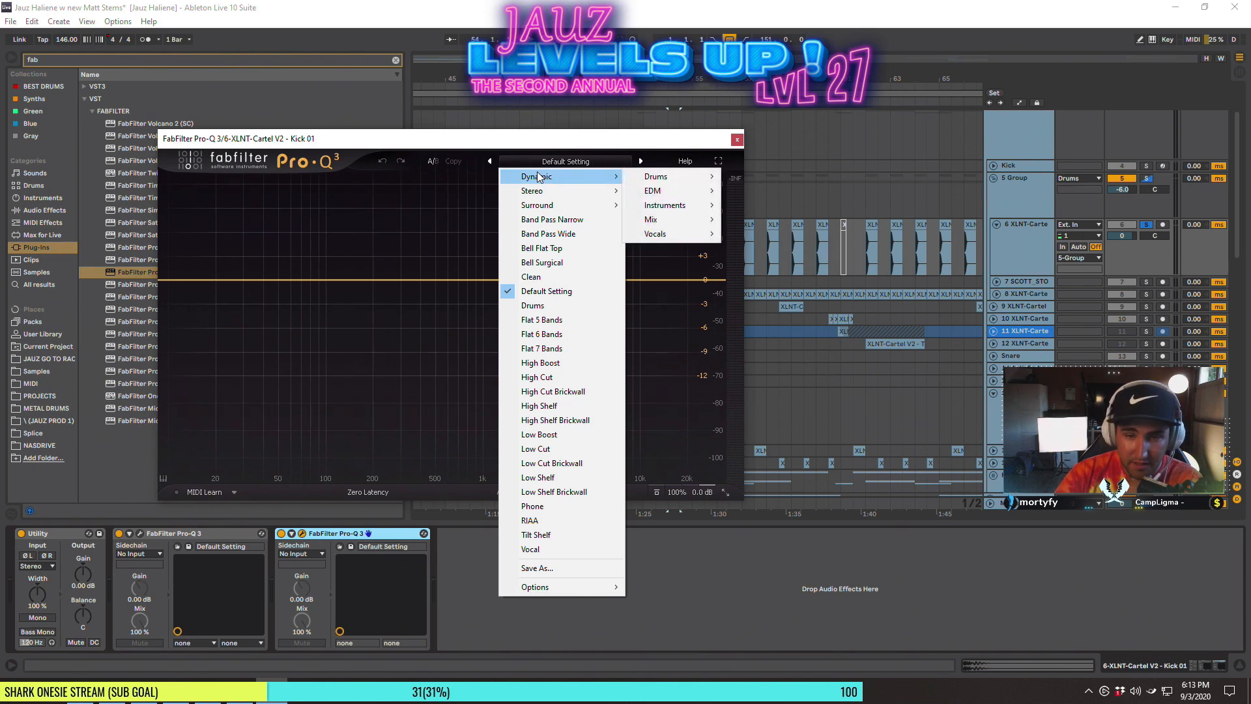
mouse_move(665, 190)
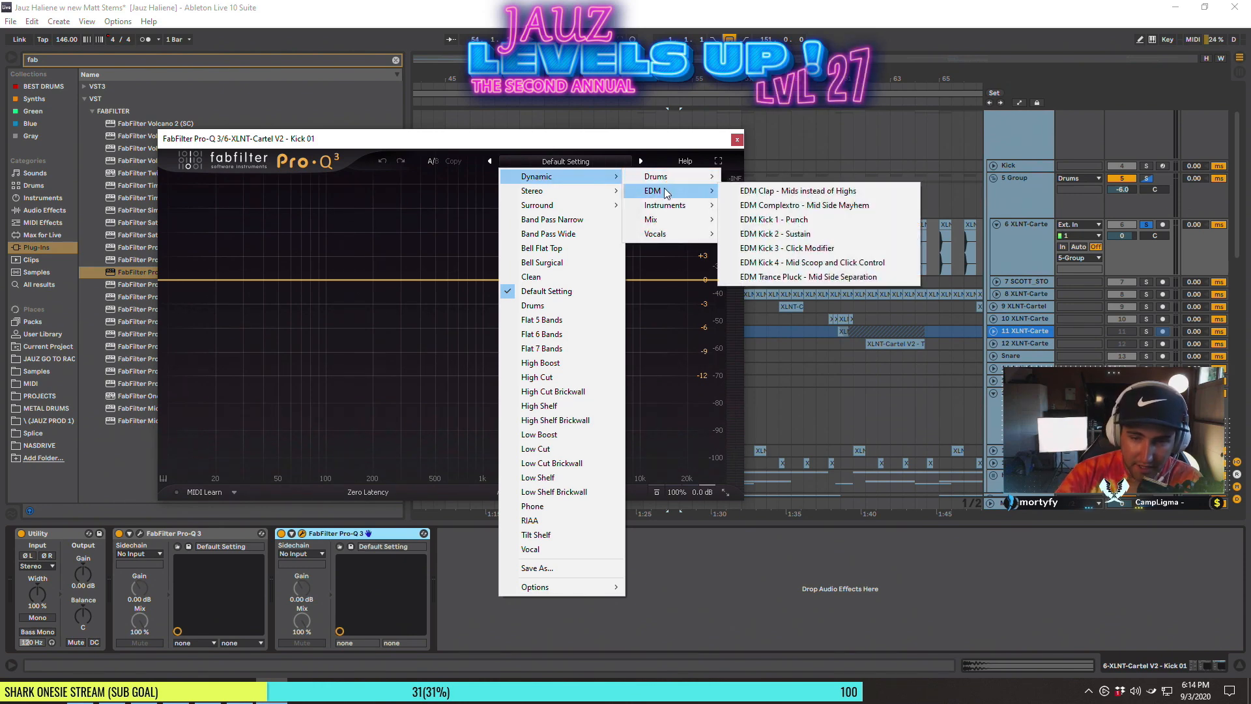
click(774, 263)
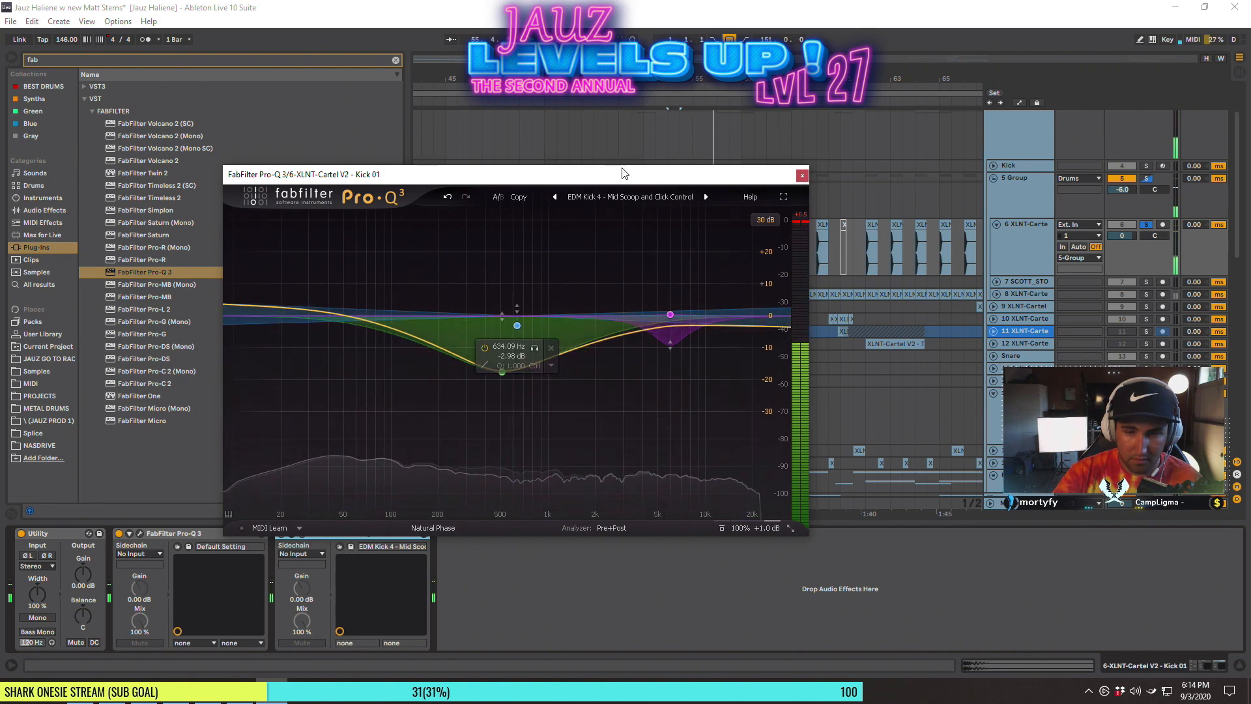
Compare the soloed kick with the second Pro-Q 3 switched off and on during playback, and hide the plug-in window
drag(624, 173, 587, 101)
click(281, 533)
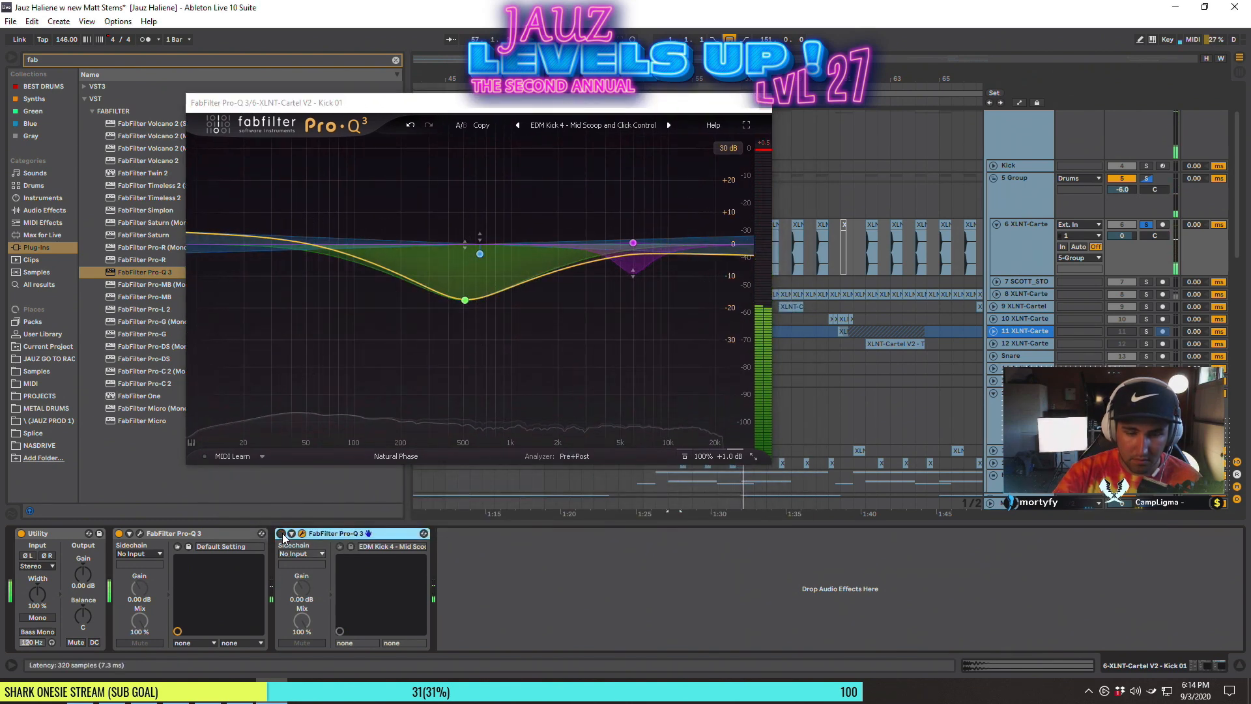
click(281, 533)
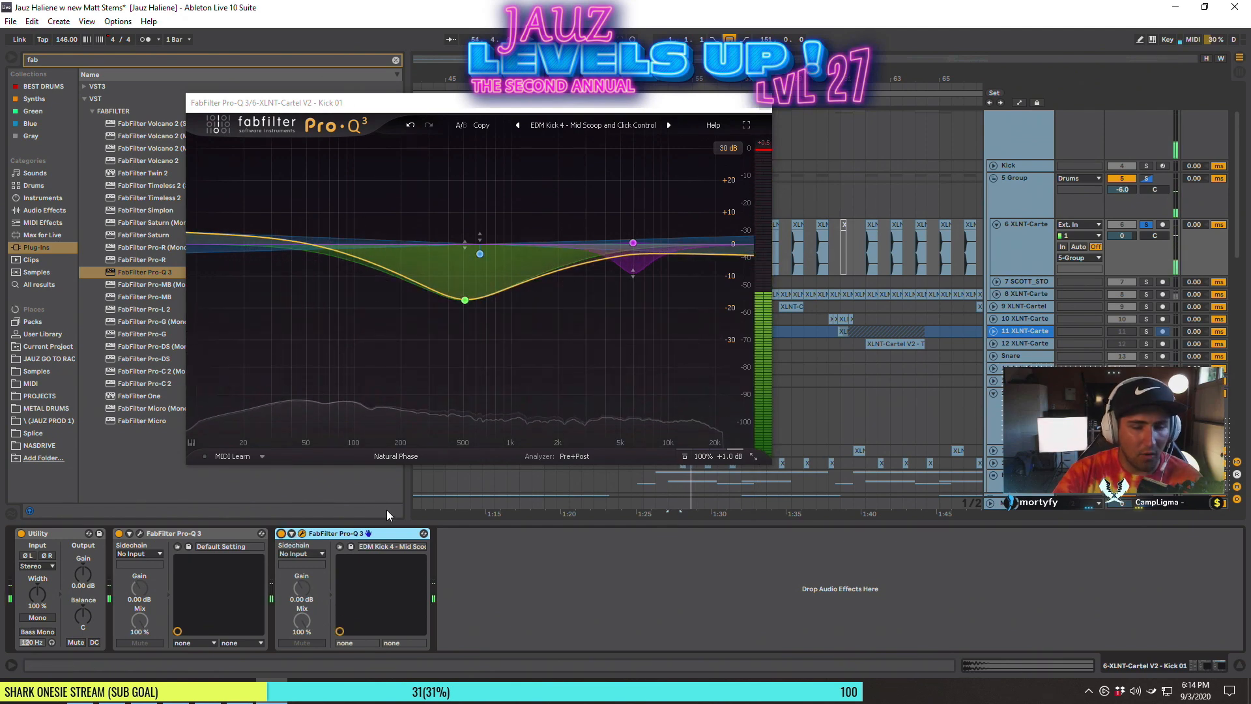
click(281, 534)
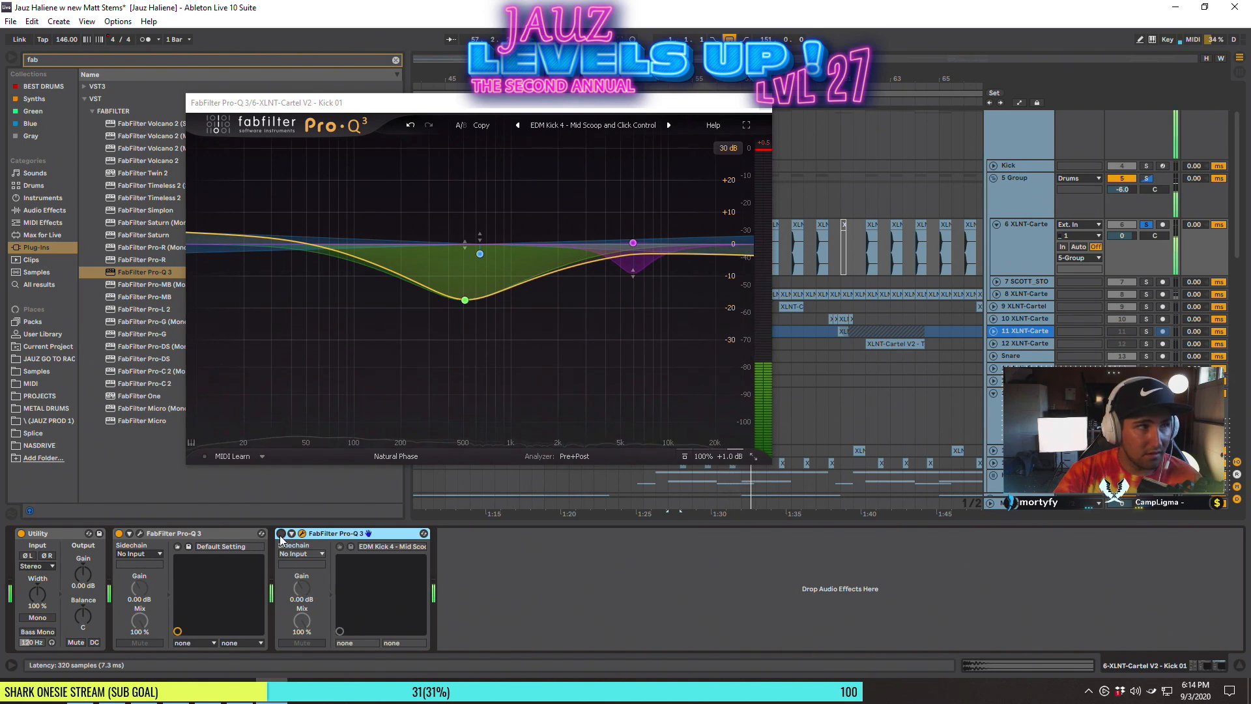
click(280, 533)
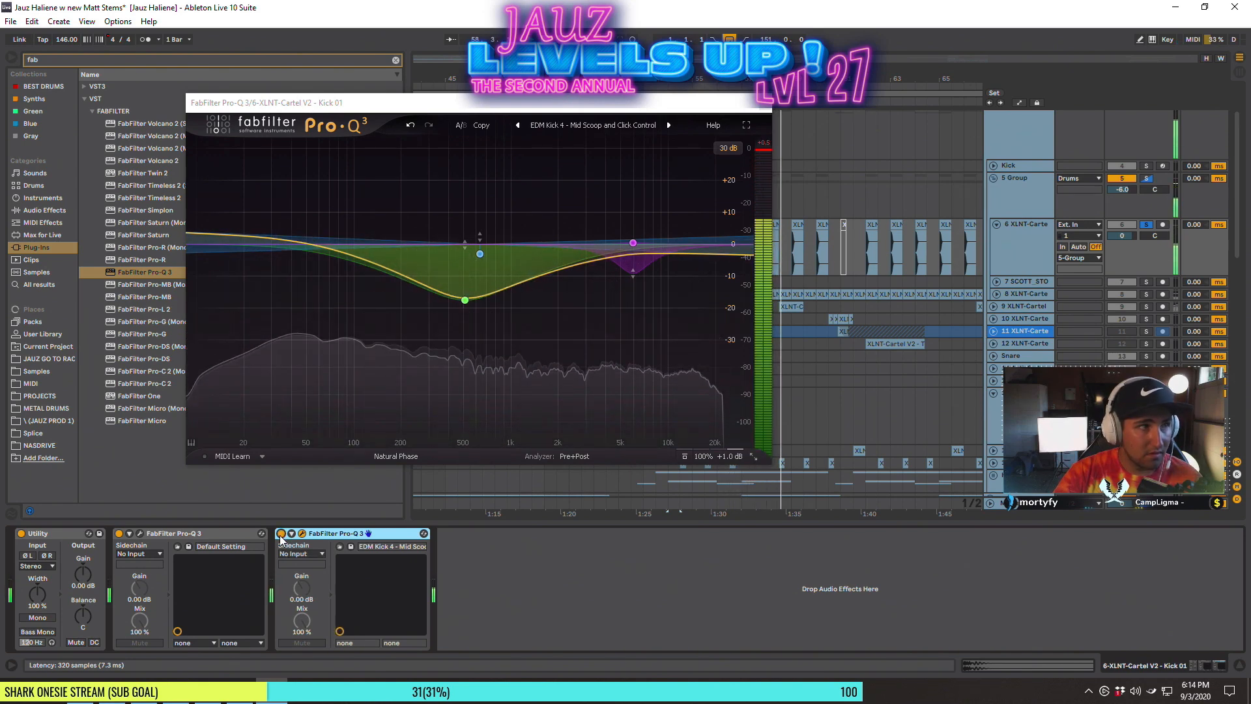
key(space)
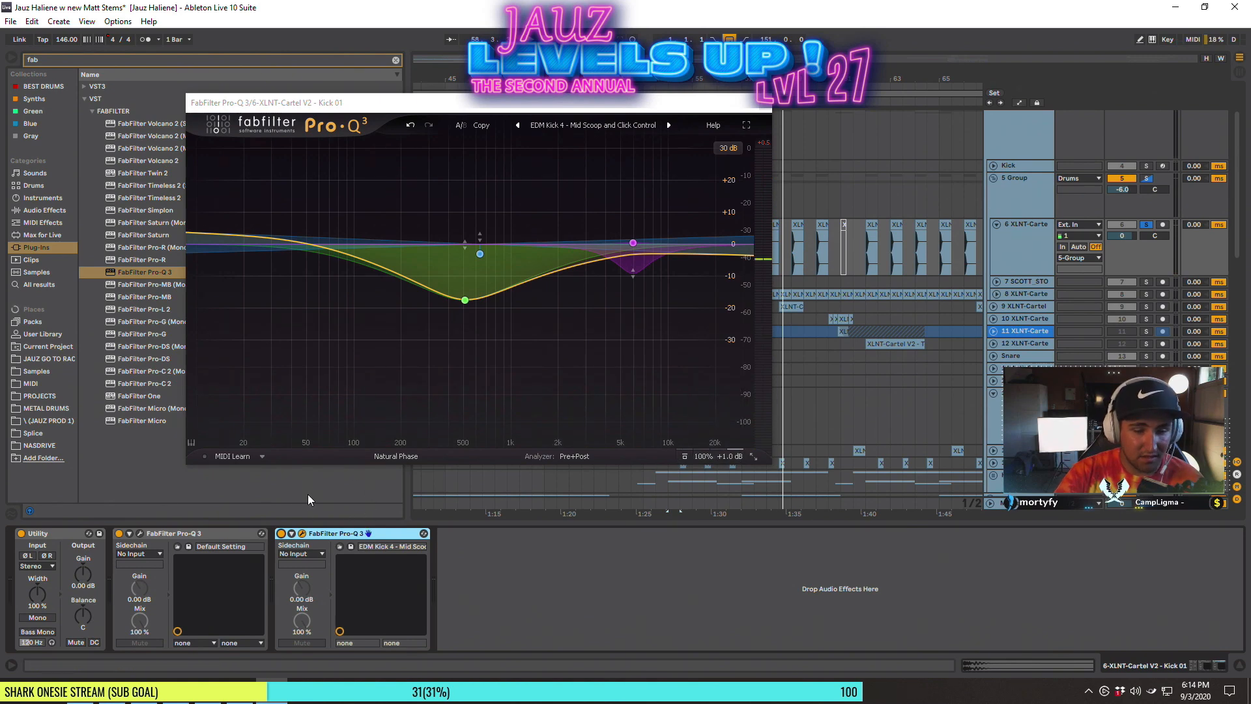
key(space)
click(280, 533)
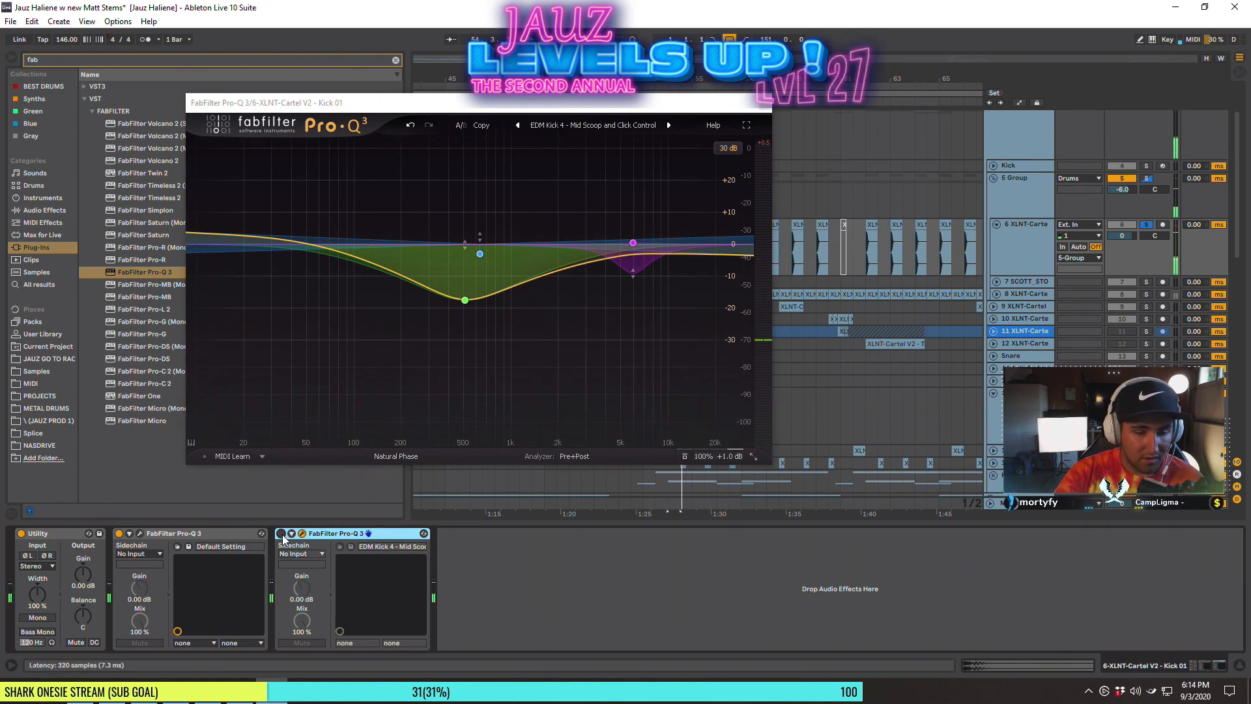
click(281, 534)
click(281, 533)
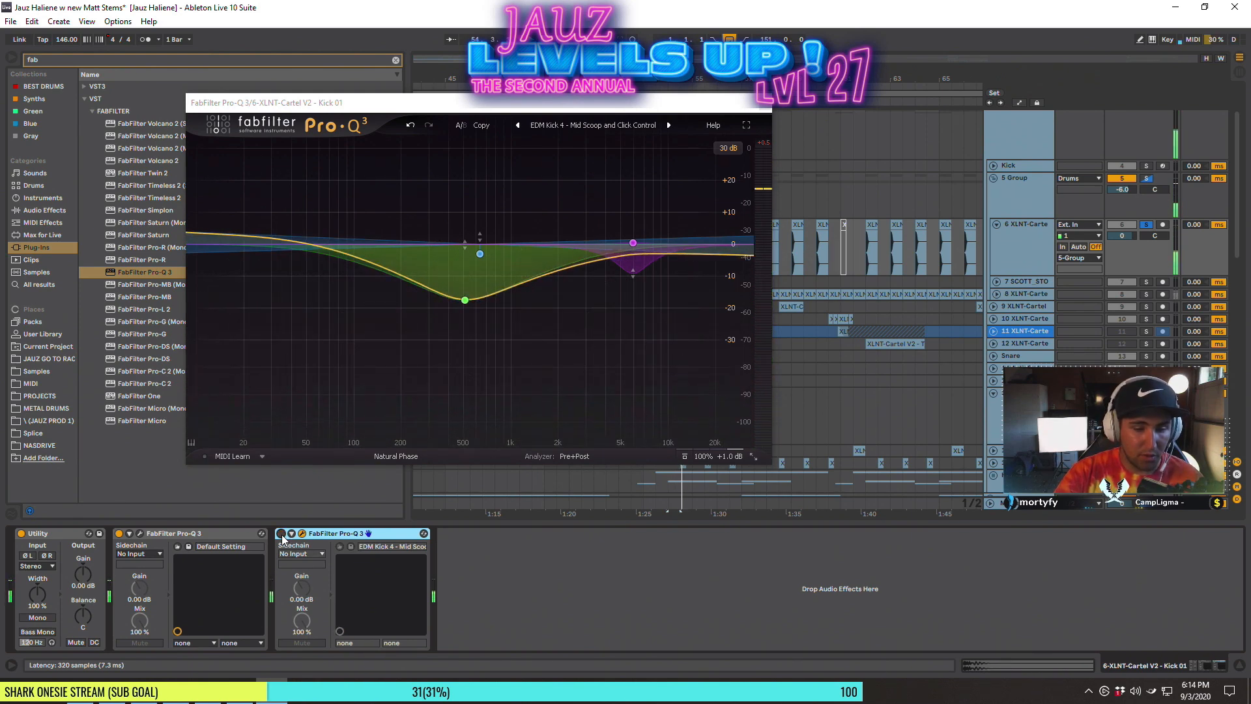
click(281, 534)
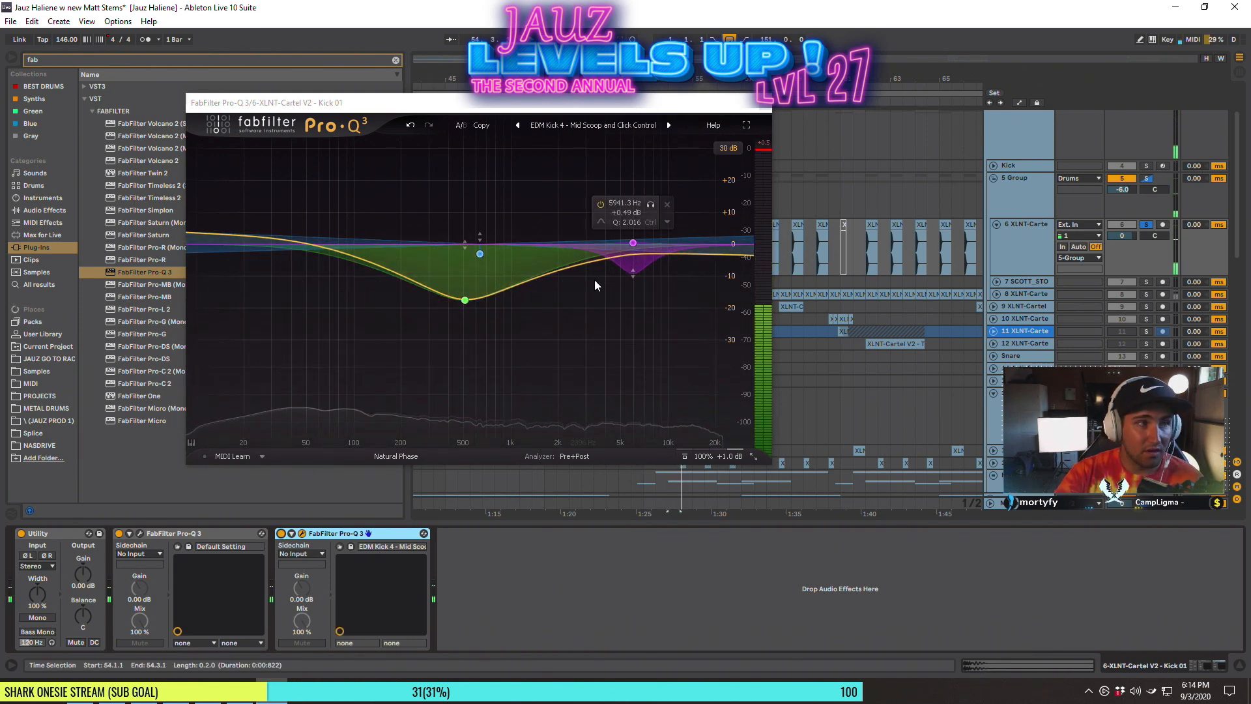
key(ctrl+alt+p)
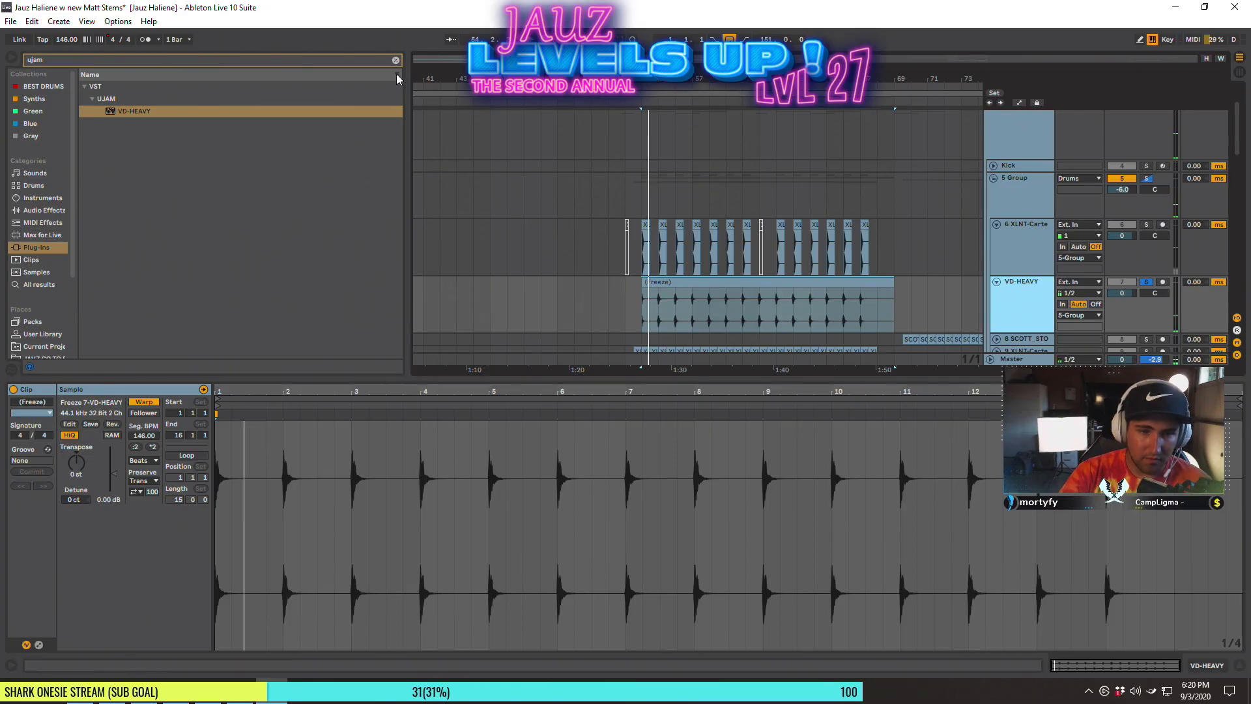
Add EQ Eight to the VD-HEAVY track and set its band 1 low cut to about 261 Hz
click(27, 210)
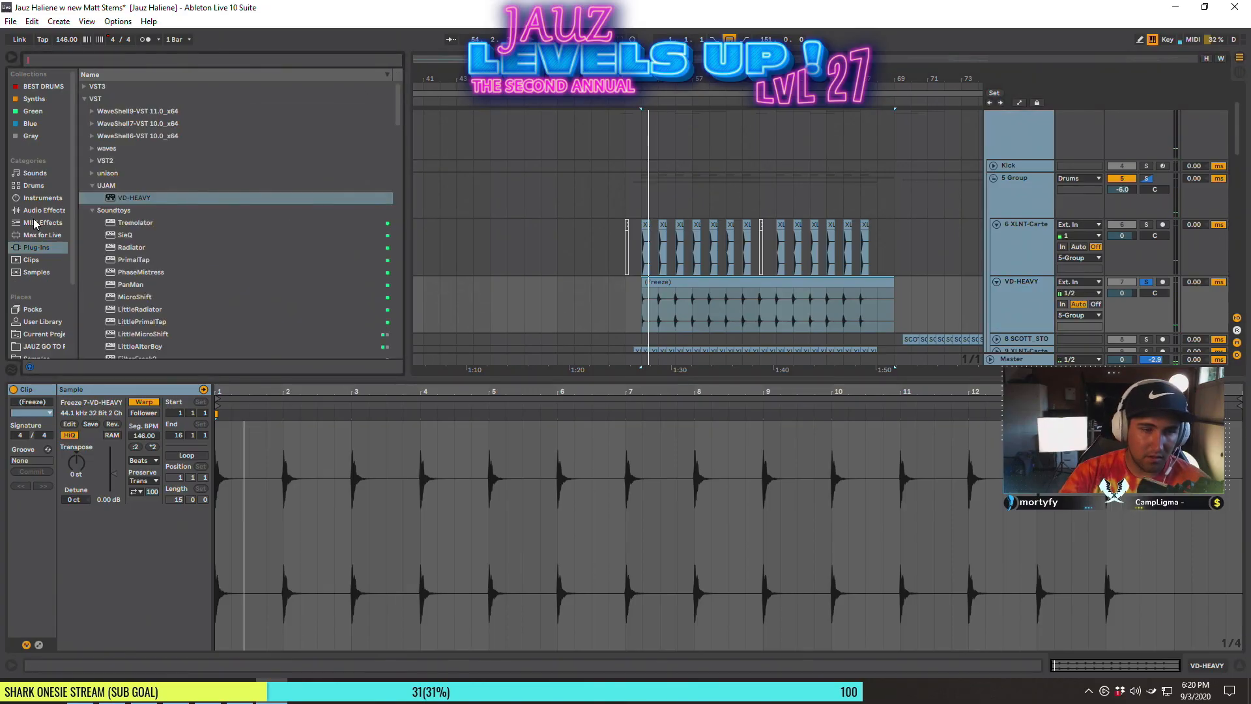
click(115, 204)
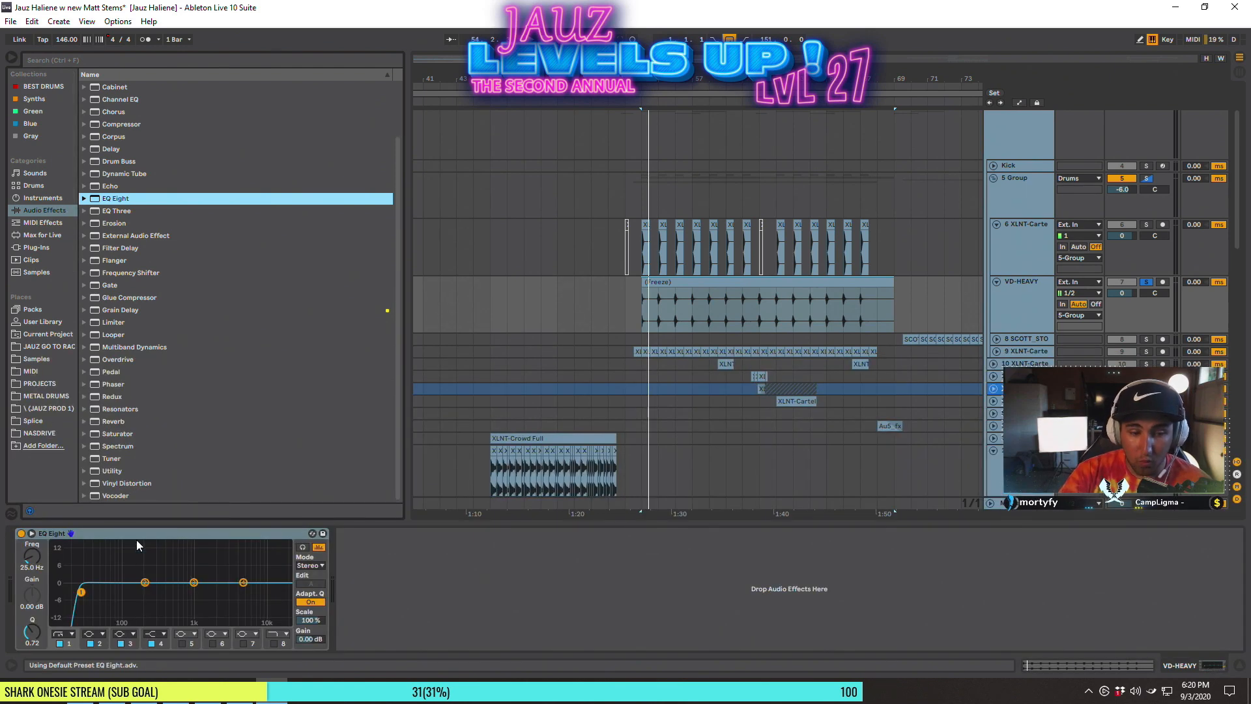
drag(82, 592, 153, 593)
Solo the 6 XLNT-Carte kick together with the VD-HEAVY track and play both layers
ctrl+click(1146, 225)
key(space)
key(space)
key(space)
key(space)
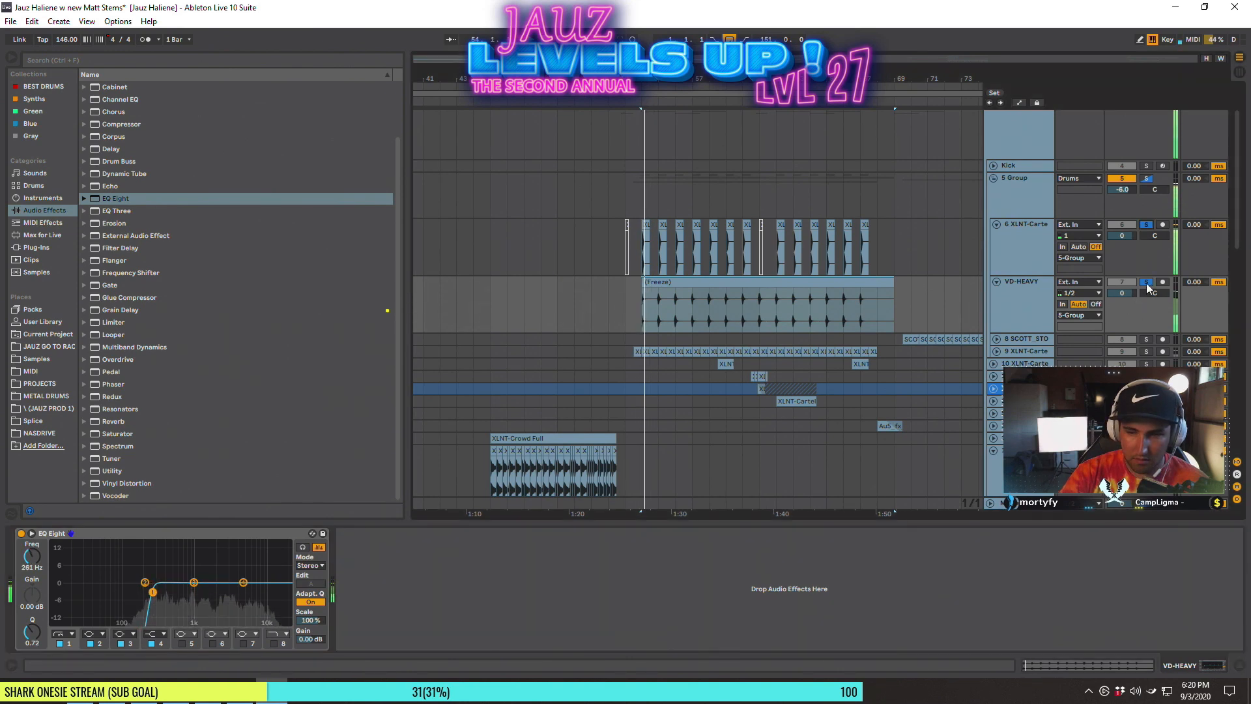
Compare the kick without and with VD-HEAVY soloed, and raise VD-HEAVY's band 1 low cut to about 435 Hz
click(1146, 282)
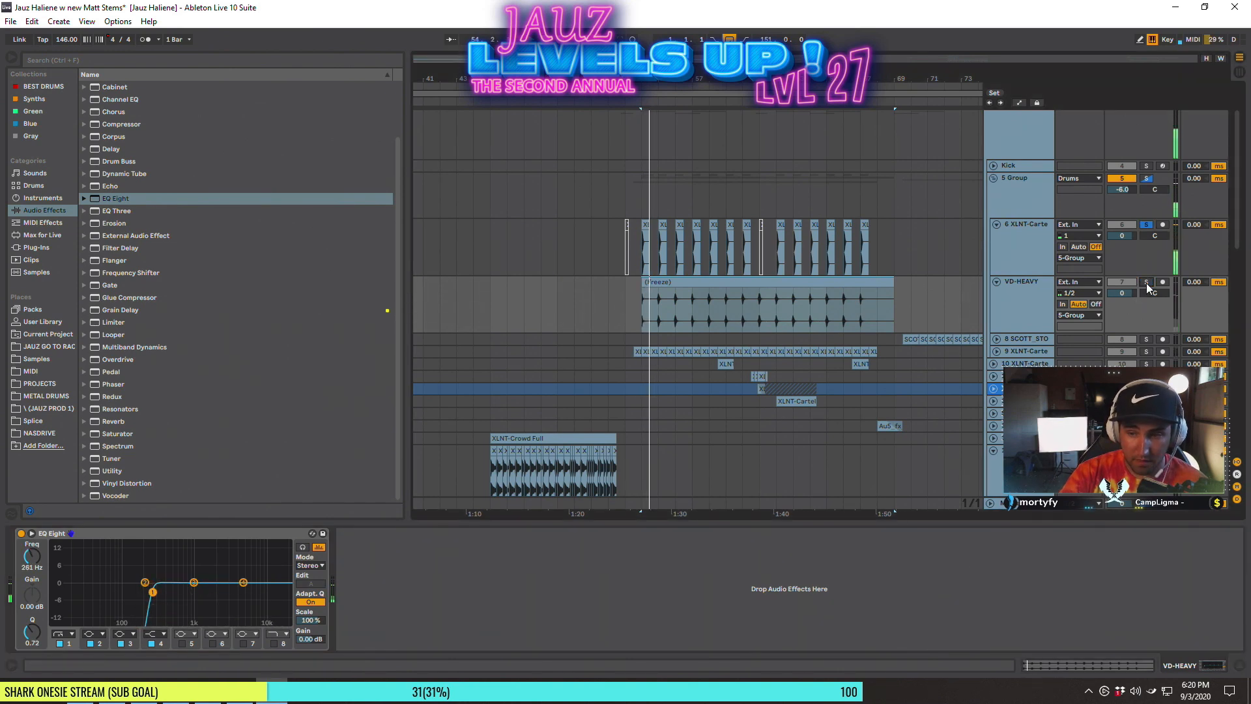
click(1146, 282)
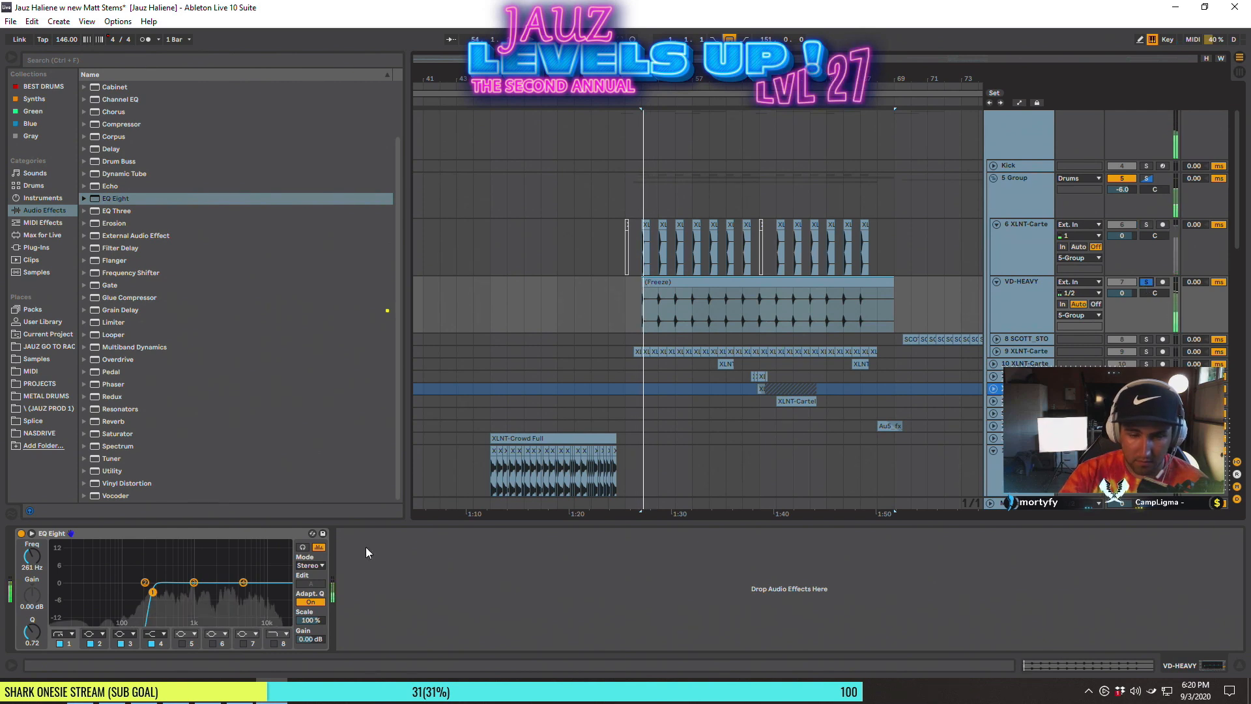
drag(153, 593, 168, 590)
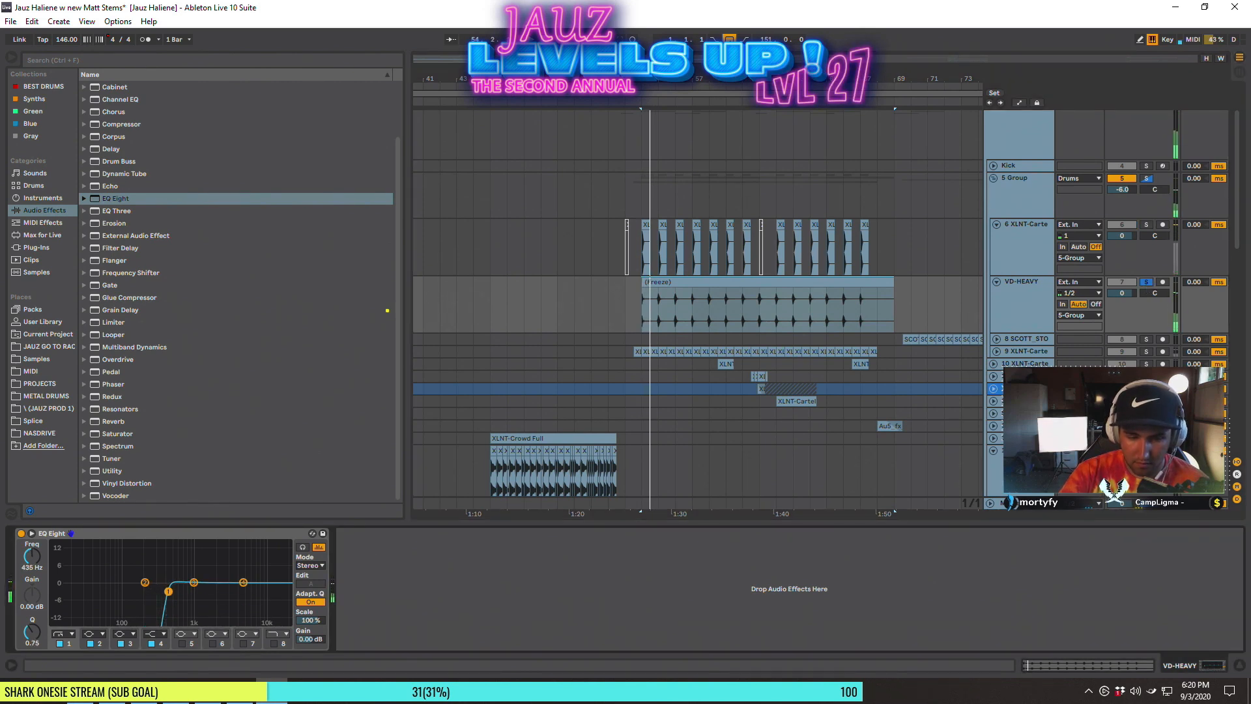
Compare the soloed kick with and without VD-HEAVY during playback, and lower VD-HEAVY's volume to -6.4 dB
ctrl+click(1147, 225)
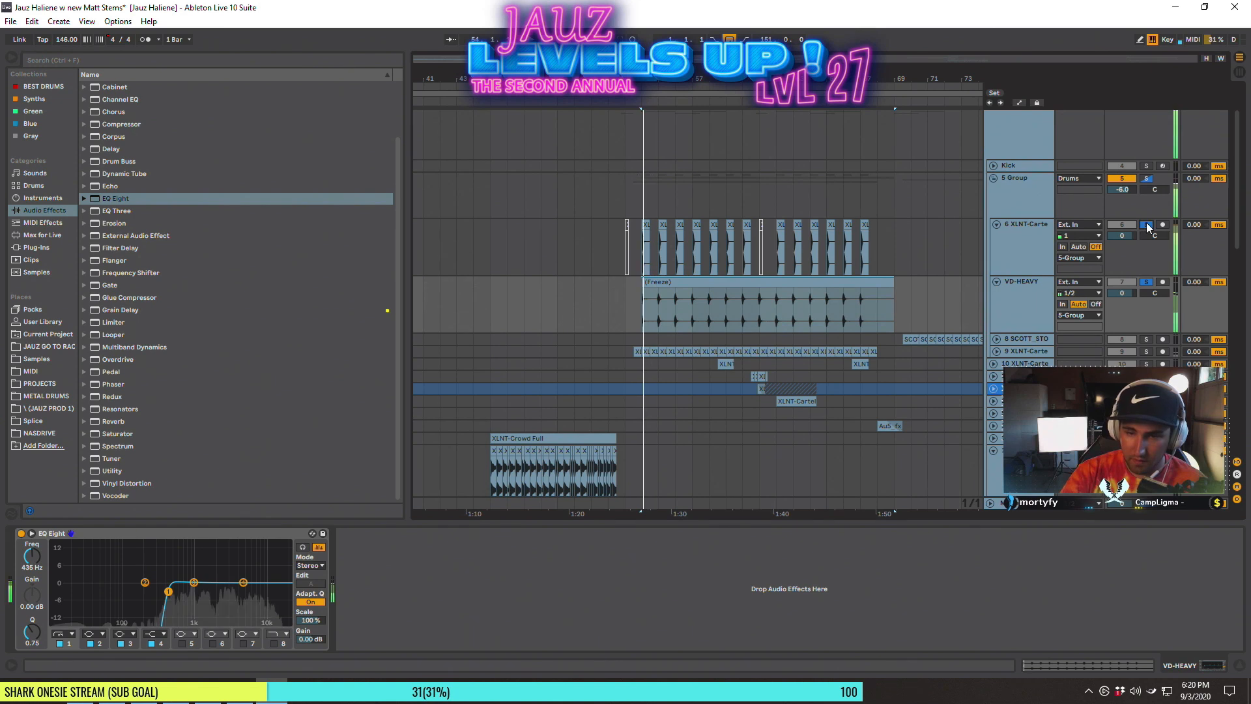
drag(1122, 293, 1122, 308)
click(1145, 283)
click(1146, 281)
key(space)
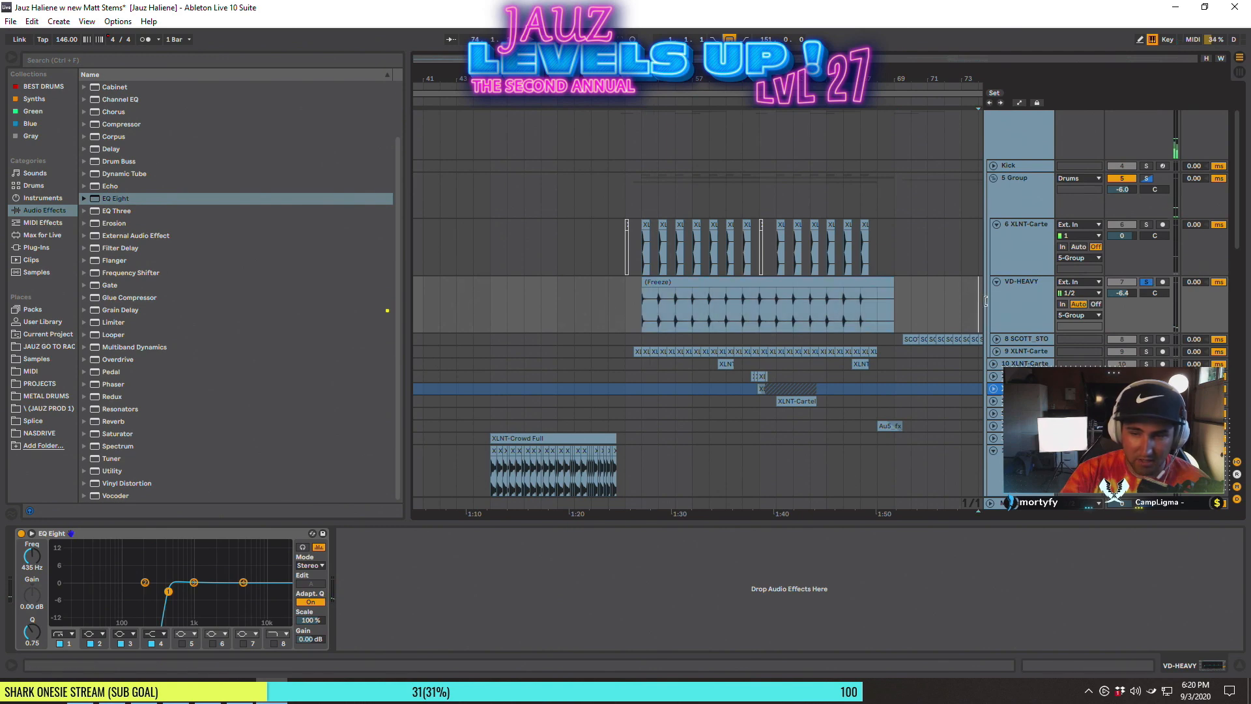
Add FabFilter Pro-R to the VD-HEAVY track with the EDM Kick Ambience preset and its mix at 100%
click(35, 247)
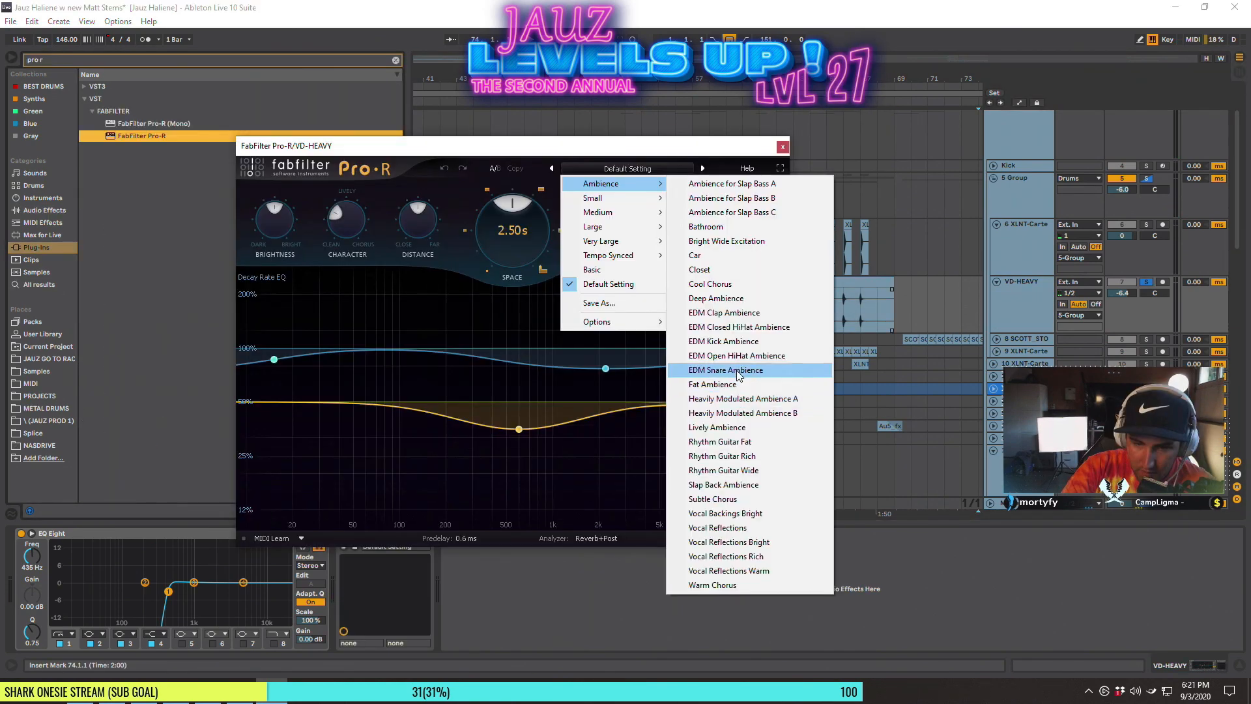
click(754, 342)
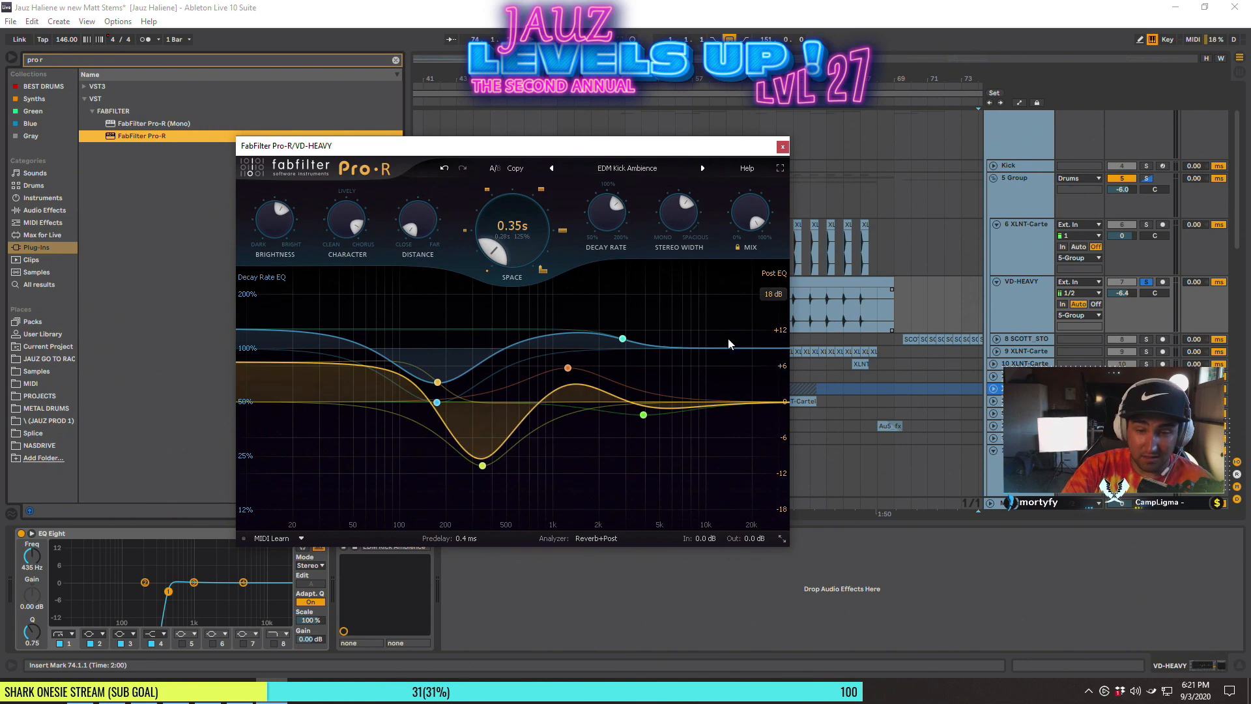
drag(521, 145, 418, 54)
drag(624, 142, 646, 95)
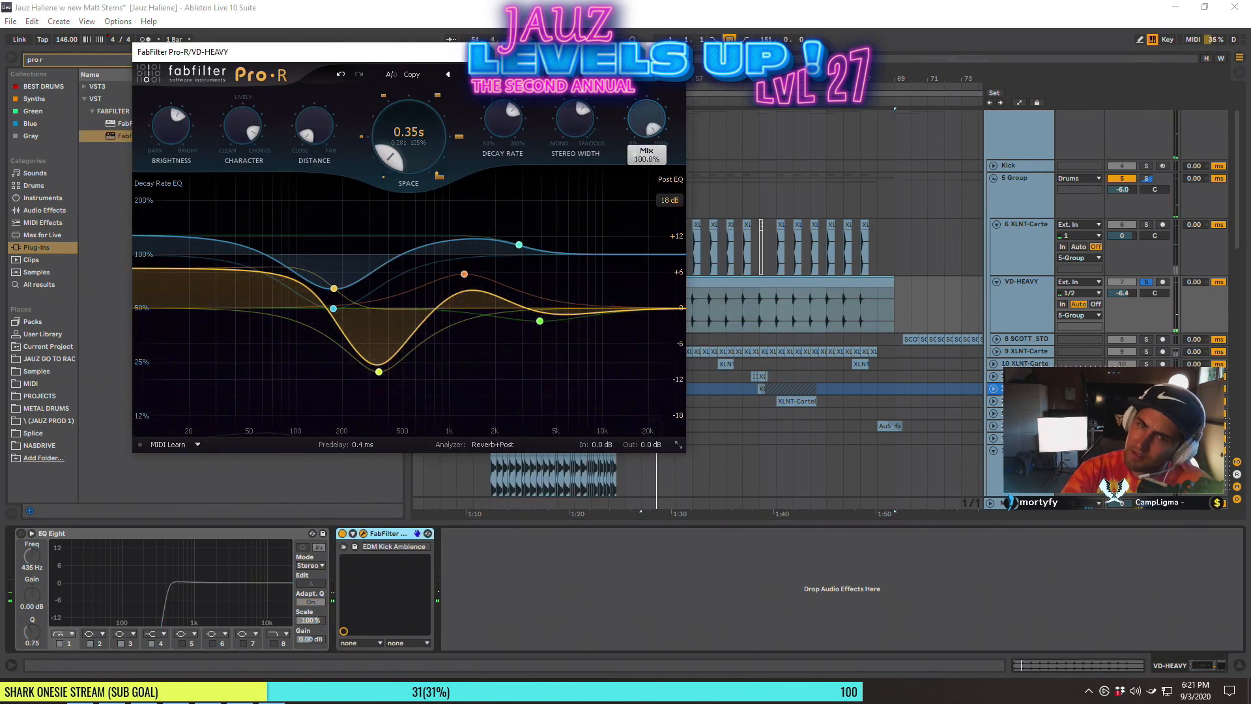
Play the soloed VD-HEAVY layer repeatedly and switch its EQ Eight back on
key(space)
key(space)
key(space)
key(space)
key(space)
click(21, 533)
key(space)
key(space)
key(space)
key(space)
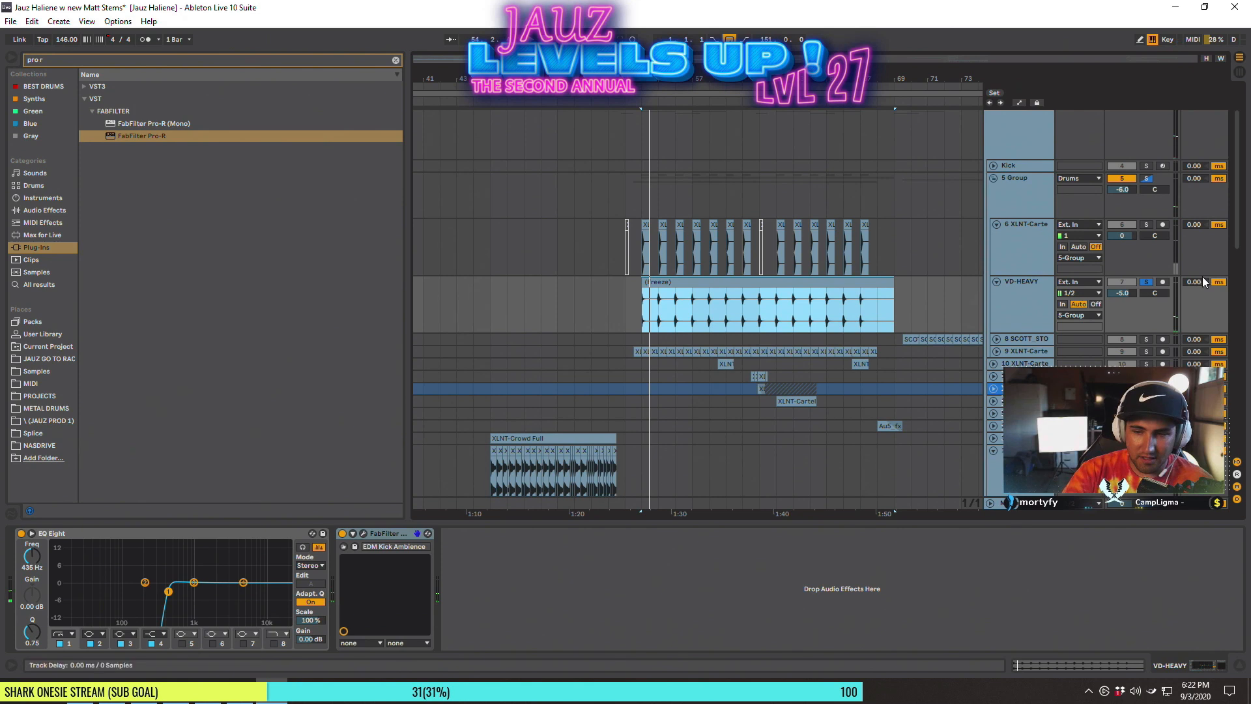
Unsolo VD-HEAVY, play the drum group containing both kick layers, and raise VD-HEAVY's volume slightly
click(1146, 285)
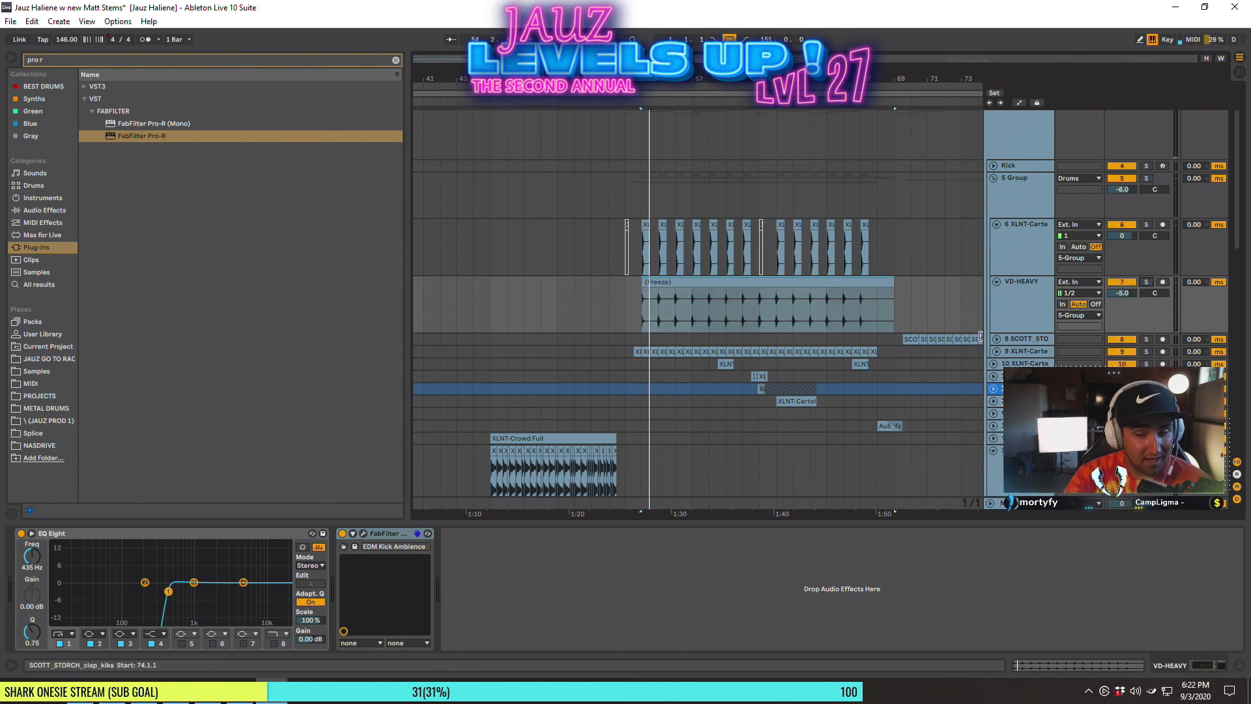
click(1150, 179)
key(space)
drag(1123, 295, 1123, 291)
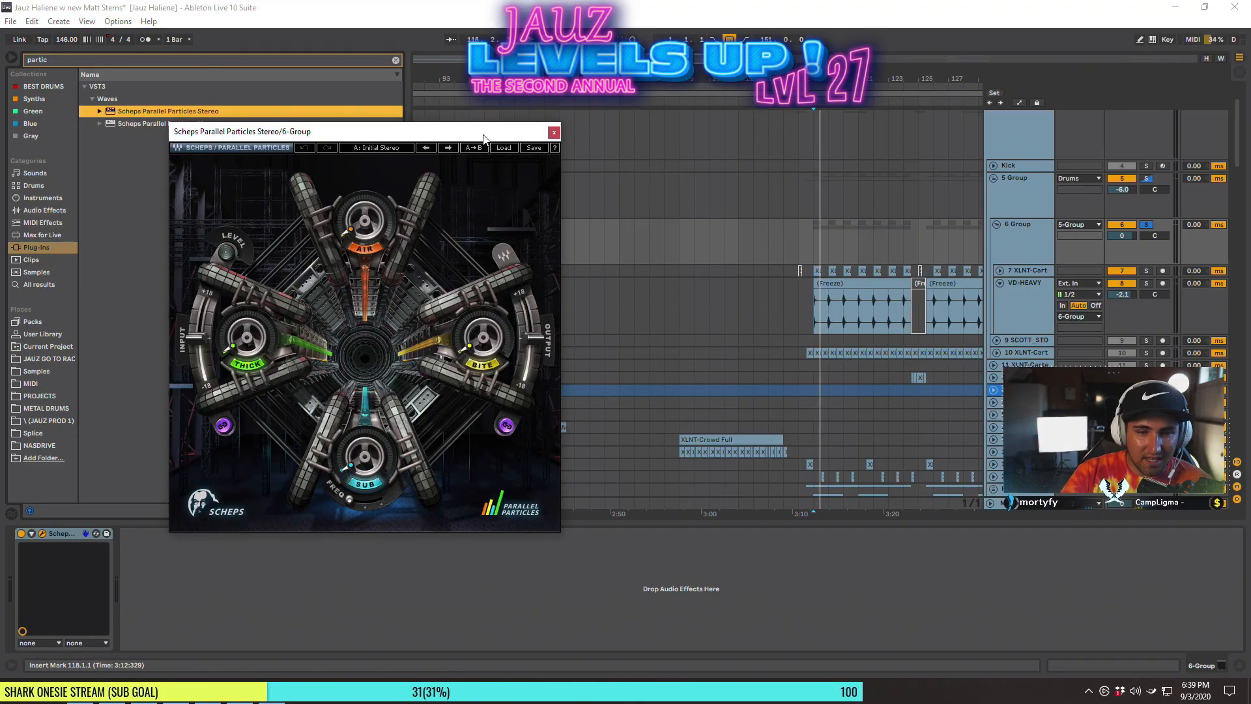
Move the Scheps Parallel Particles window out of the way, clear the plug-in search and hide the browser
drag(483, 133, 746, 234)
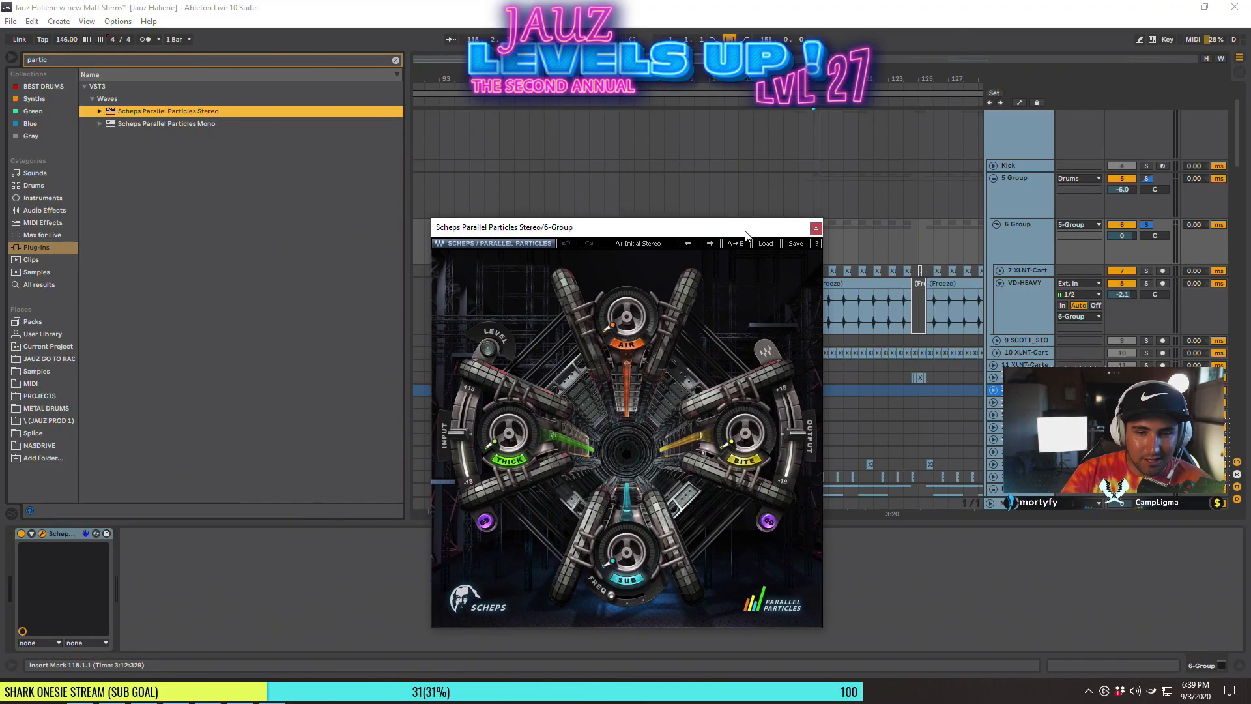
click(395, 60)
drag(659, 229, 649, 152)
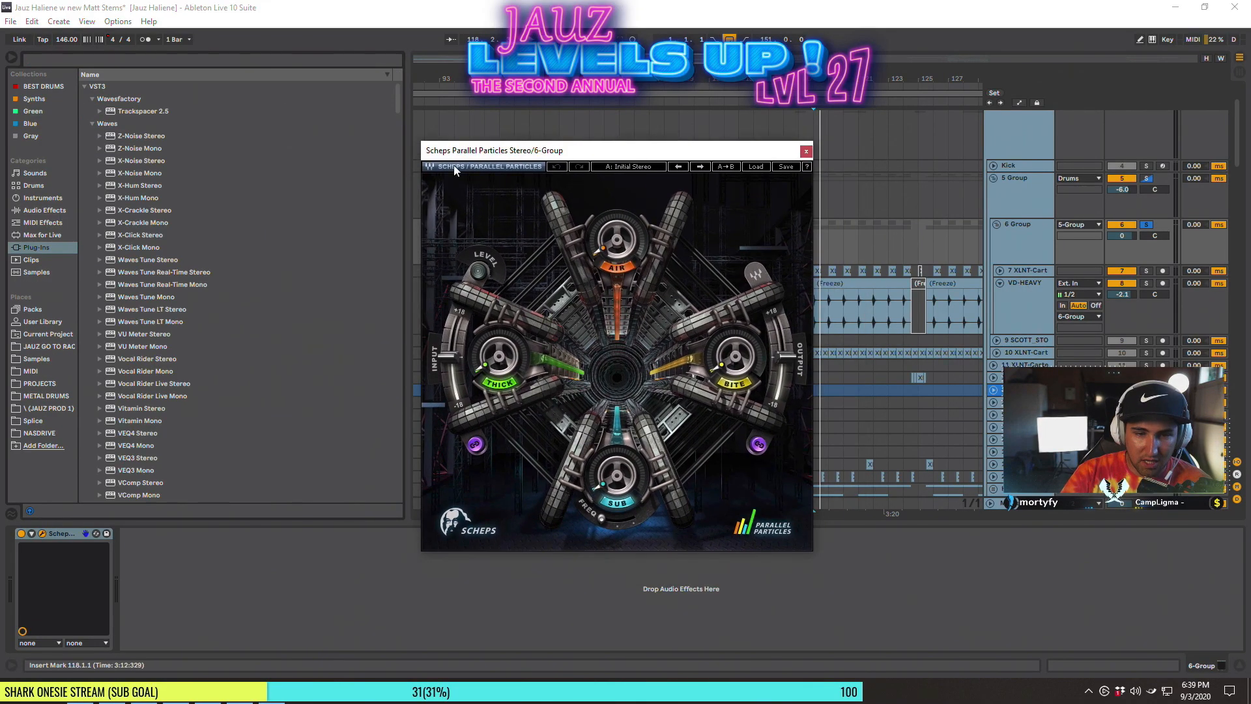
key(ctrl+alt+b)
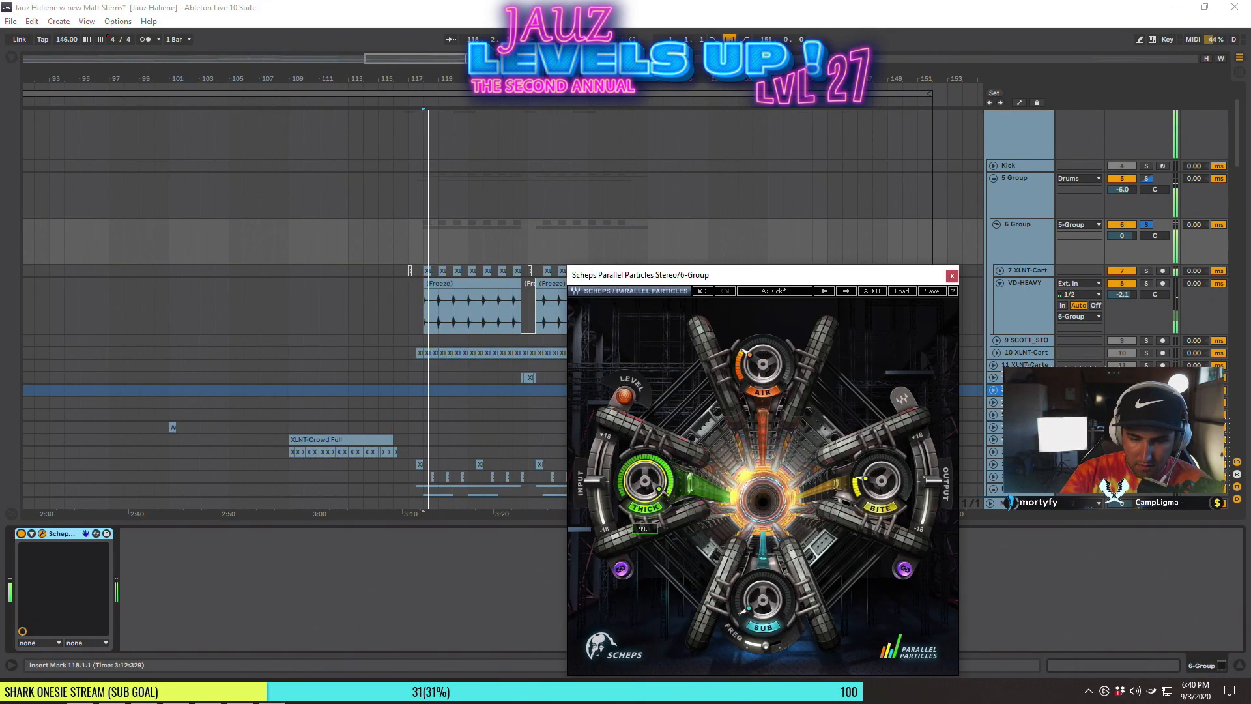
Reduce Thick in the kick group's Scheps Parallel Particles, raise Bite slightly and lower the output slightly
drag(645, 481, 645, 516)
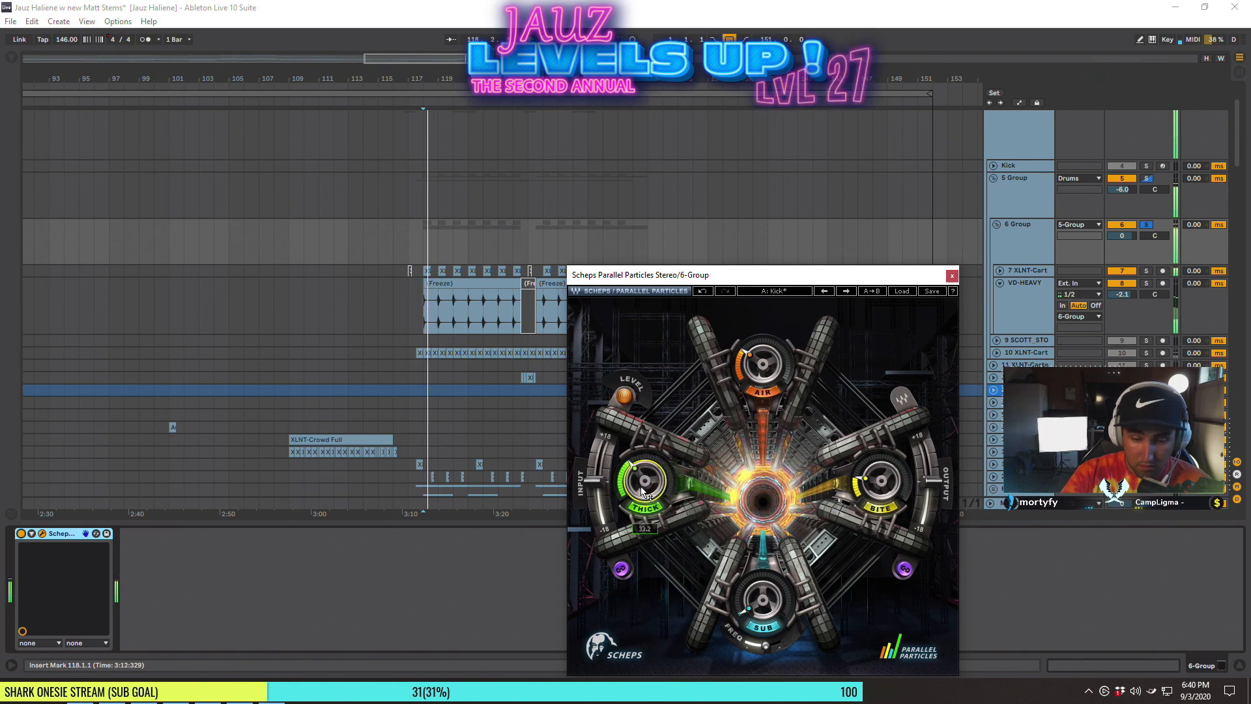
mouse_move(887, 488)
mouse_down()
mouse_move(888, 443)
mouse_move(888, 482)
mouse_up()
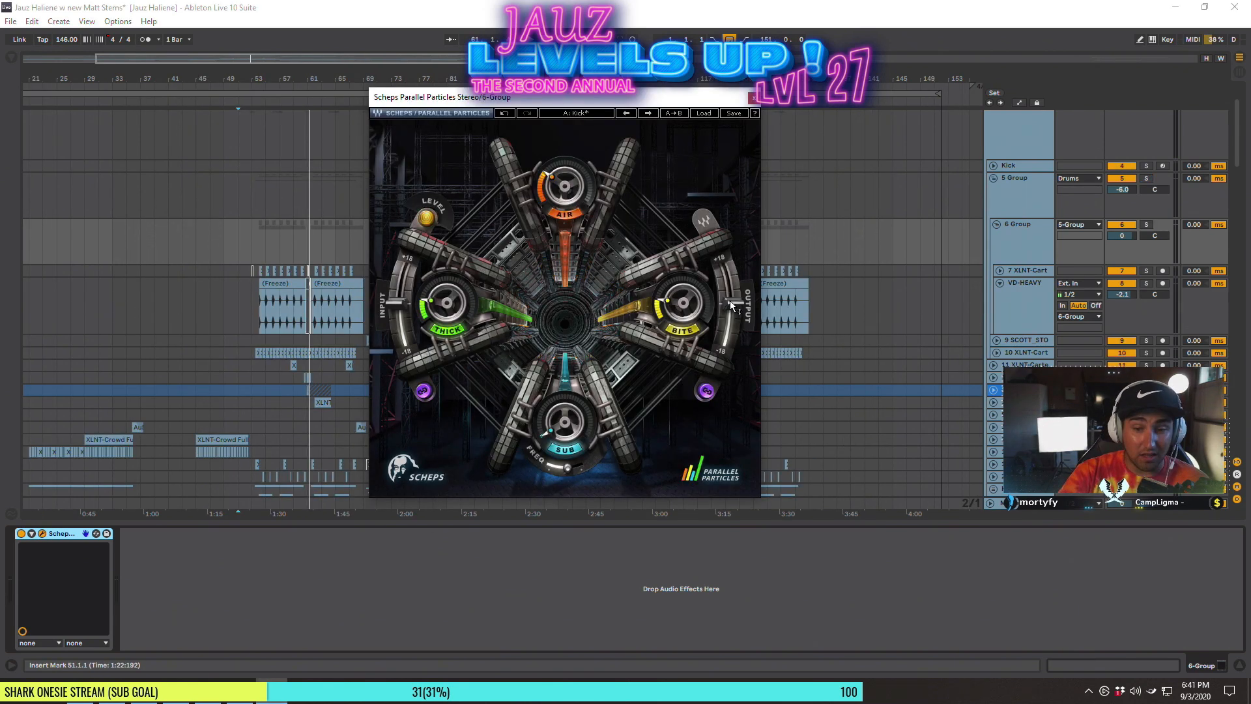
drag(729, 300, 730, 305)
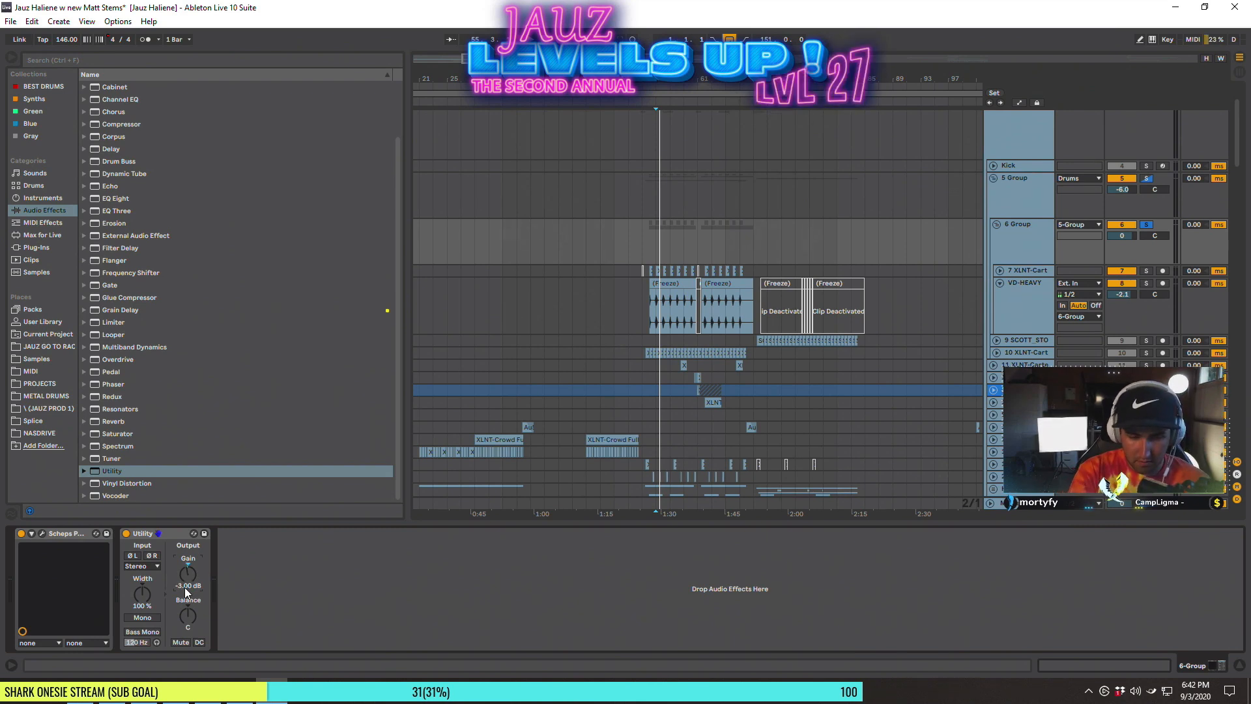
Group Scheps Parallel Particles and Utility into one audio effect rack, and toggle the rack during playback to compare
click(73, 534)
click(153, 531)
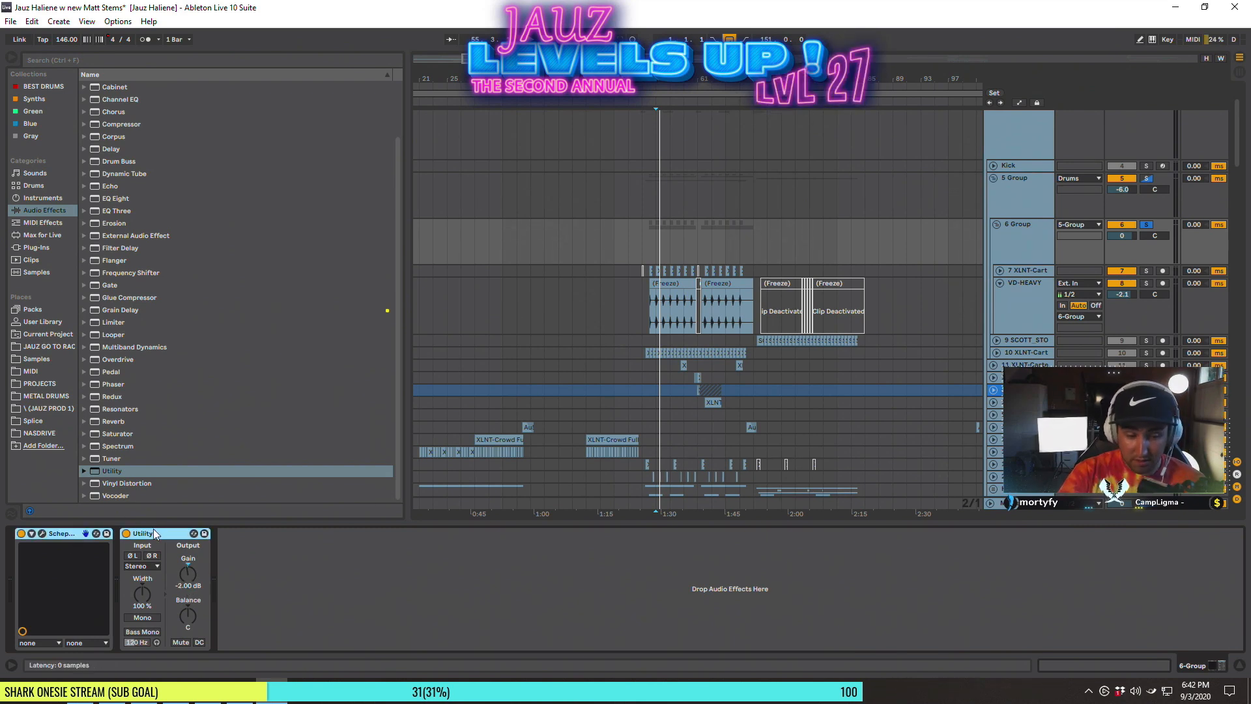
key(ctrl+g)
key(space)
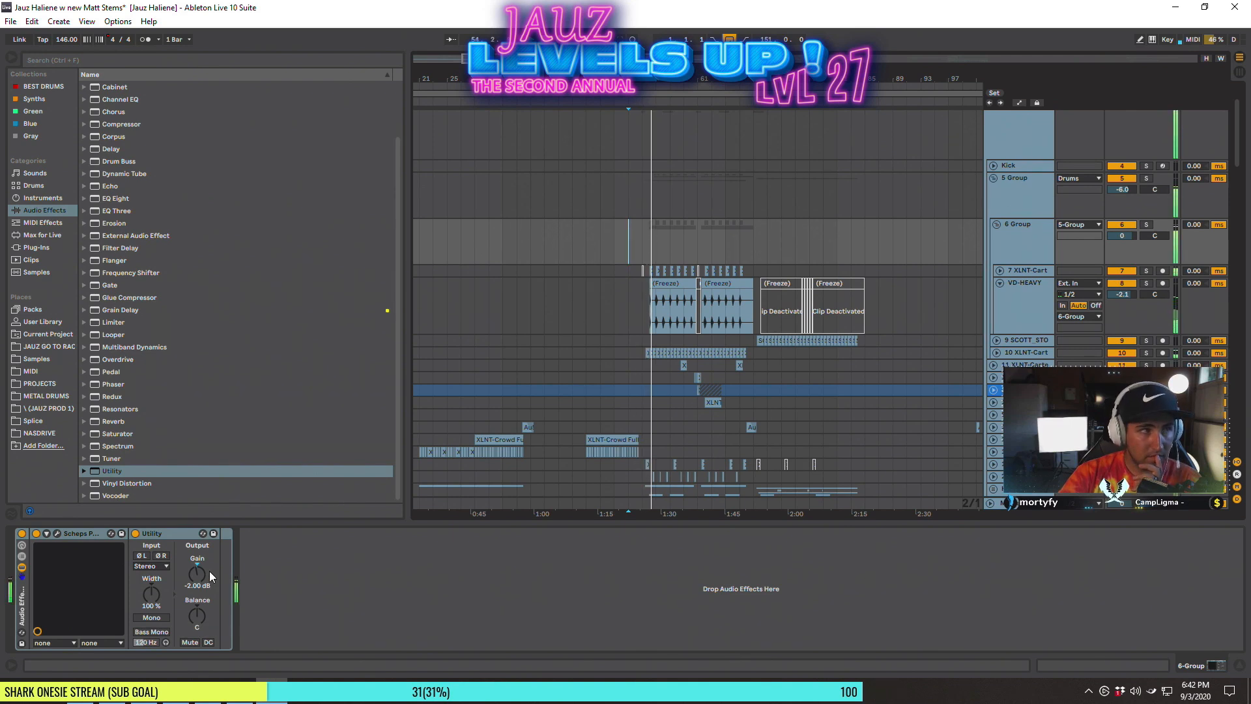
click(22, 534)
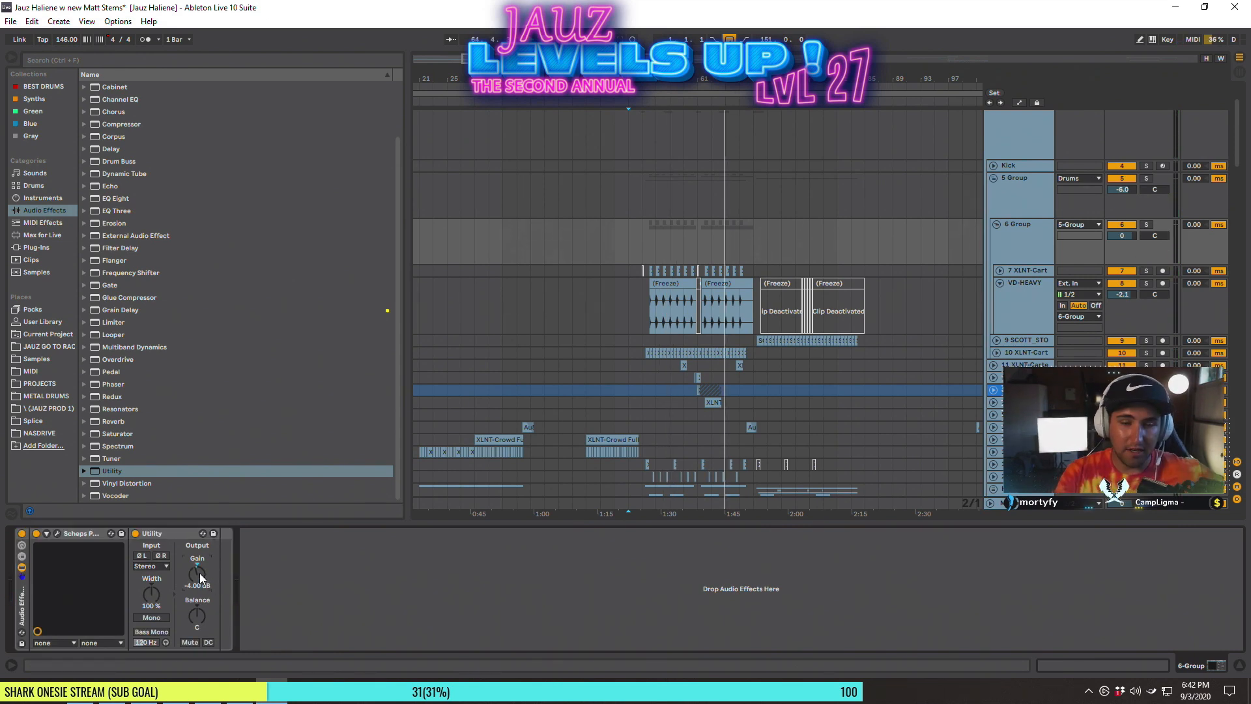
mouse_move(750, 79)
mouse_down()
mouse_move(734, 130)
mouse_move(714, 127)
mouse_up()
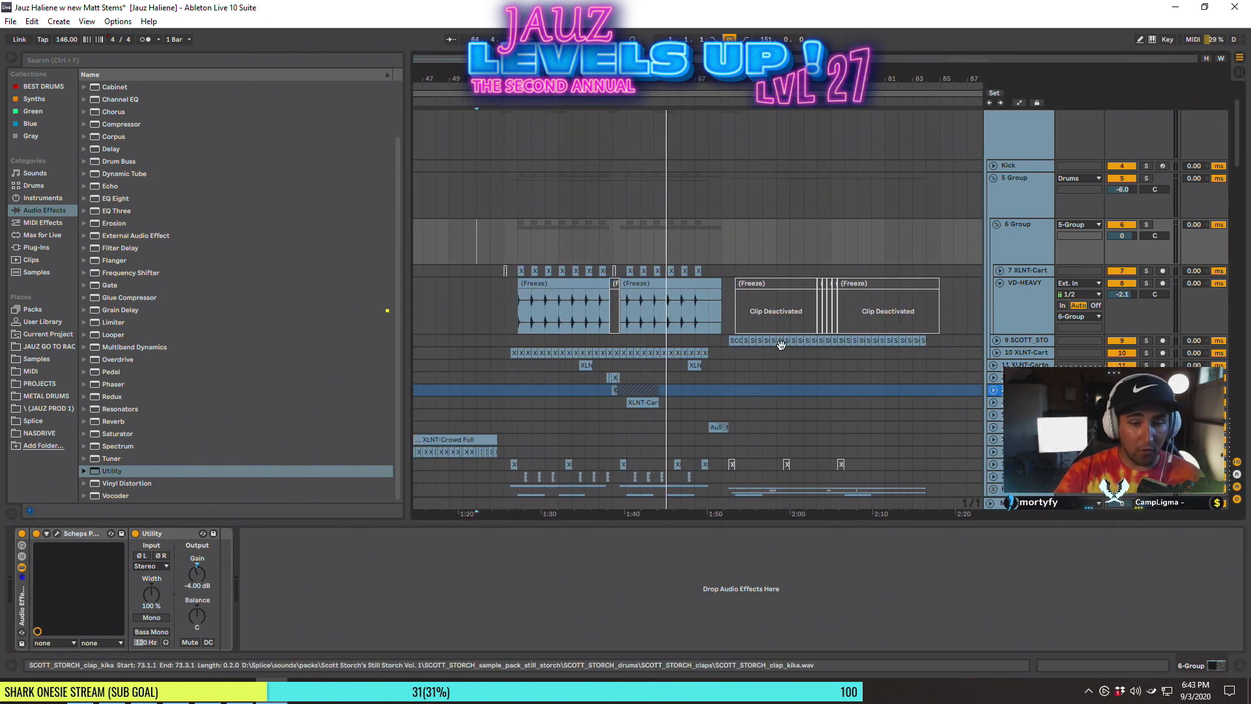
scroll(781, 344, down, 2)
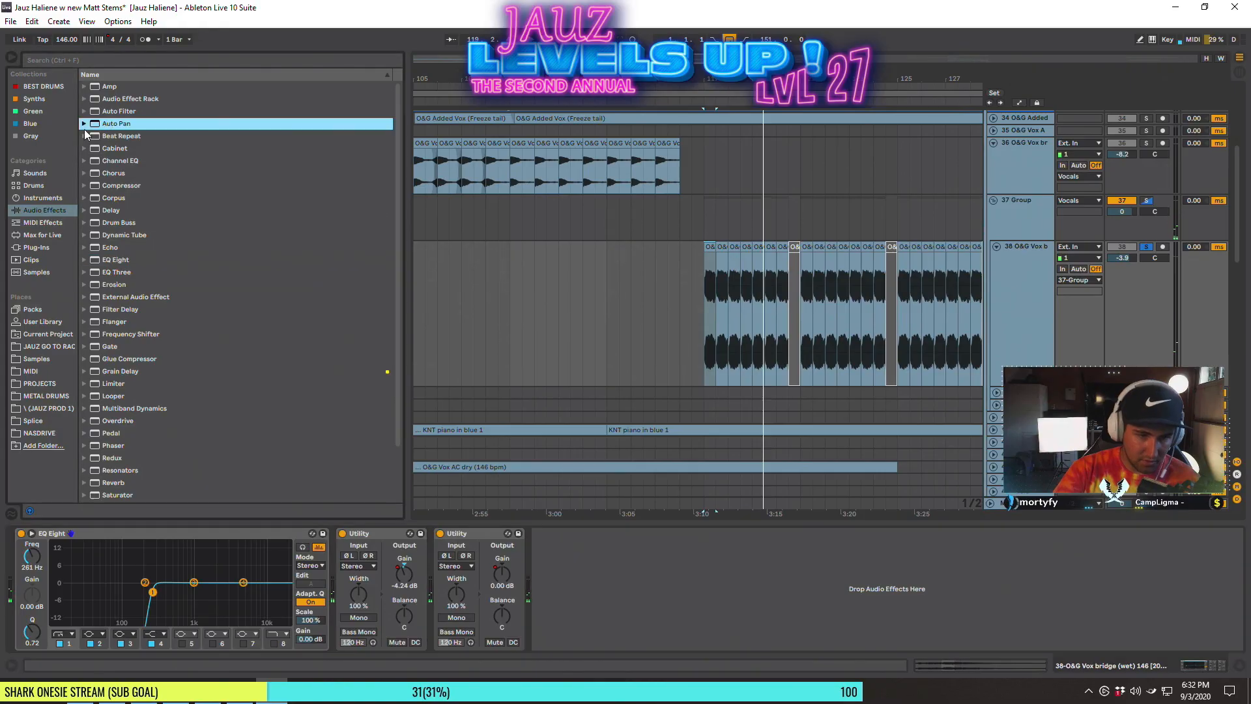
Add the Auto Pan preset Around The Head to the O&G Vox bridge track and raise its Amount automation to 40.4%
click(84, 123)
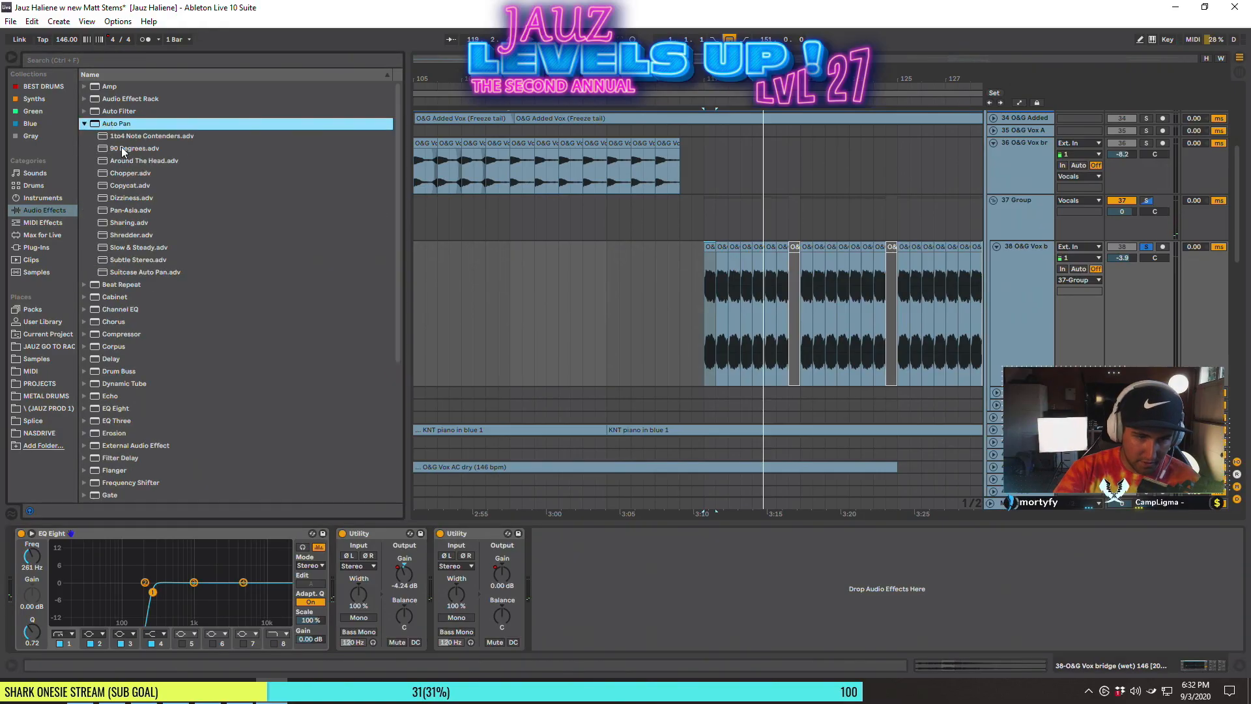
double_click(143, 161)
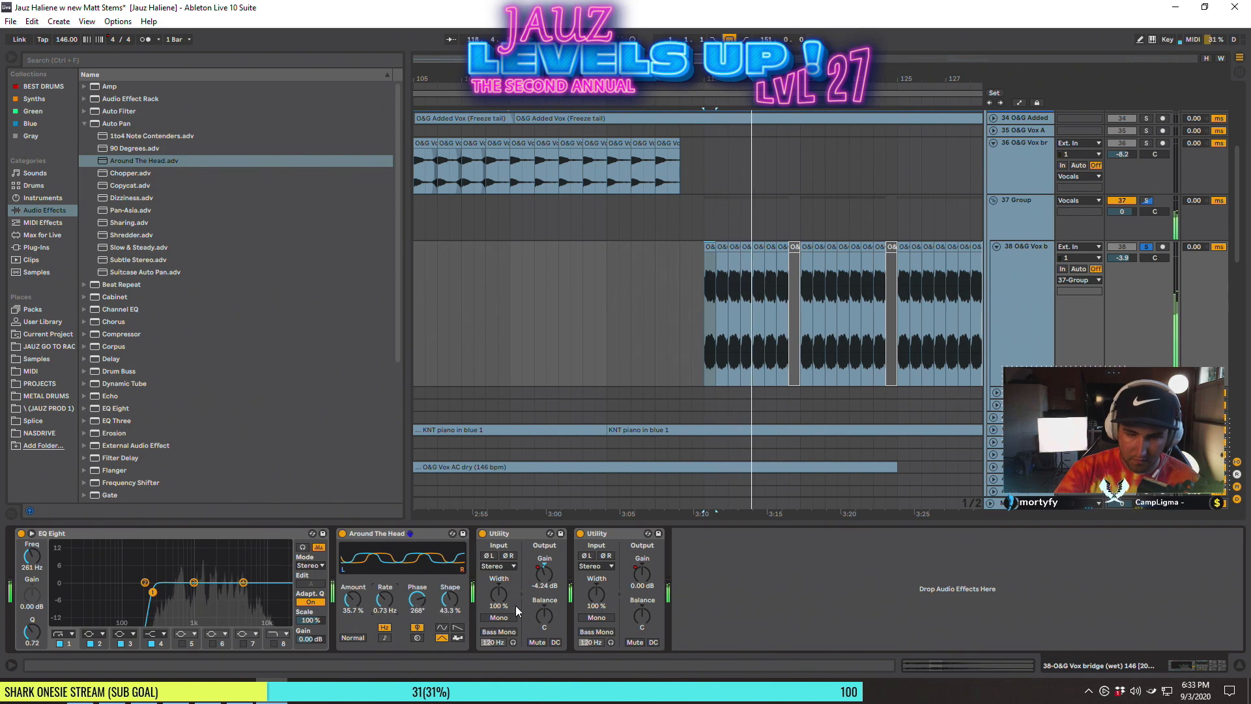
key(a)
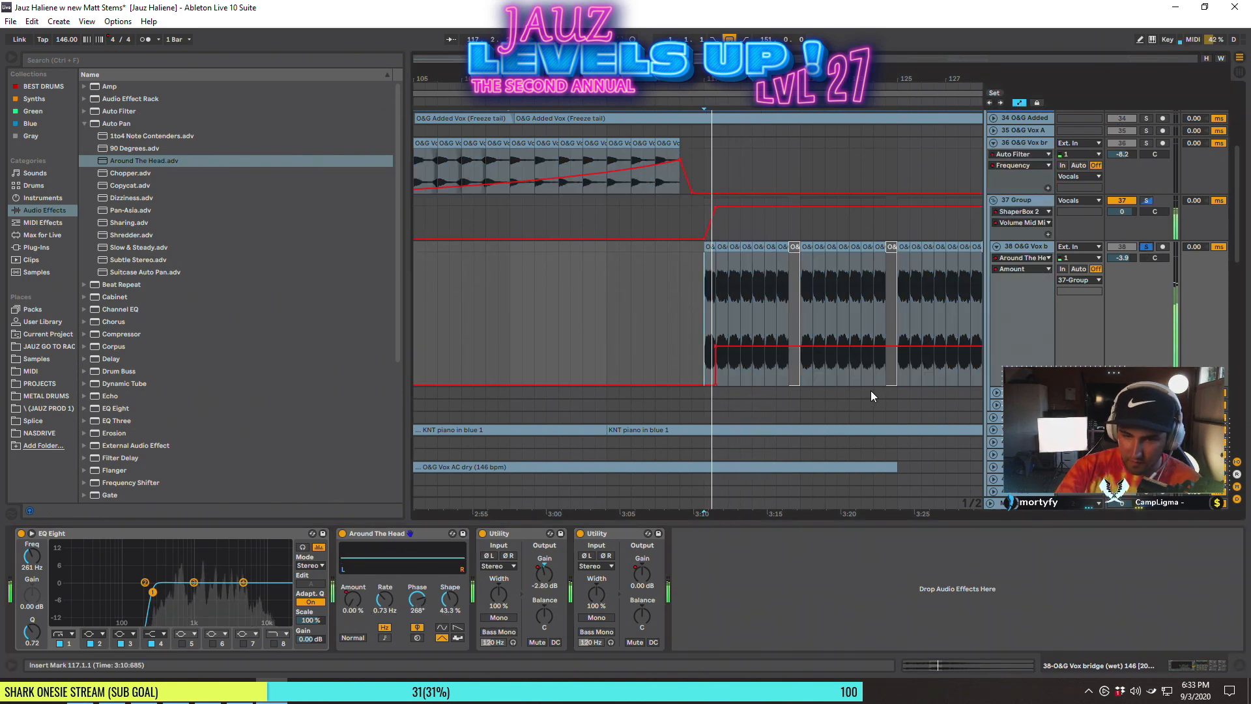
drag(714, 345, 714, 332)
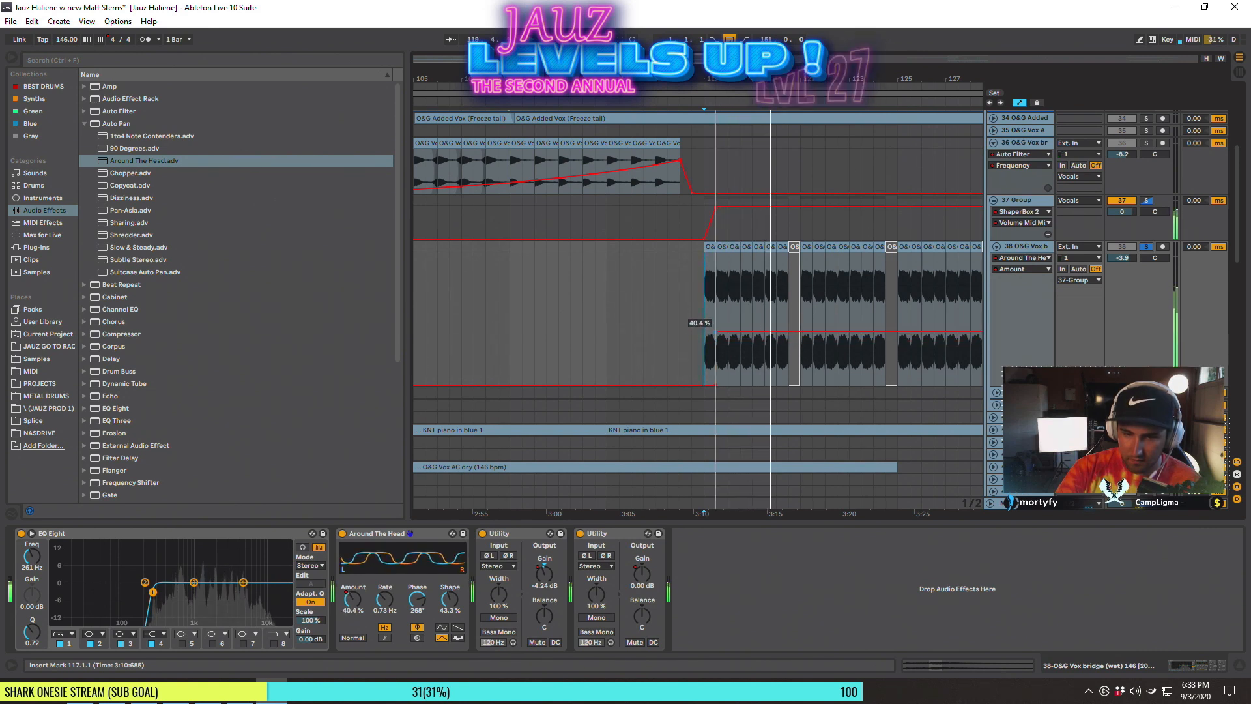
Duplicate the vocal's first phrase with its Auto Pan Amount automation across the following phrases, and play from bar 117
key(space)
drag(795, 357, 700, 362)
key(ctrl+d)
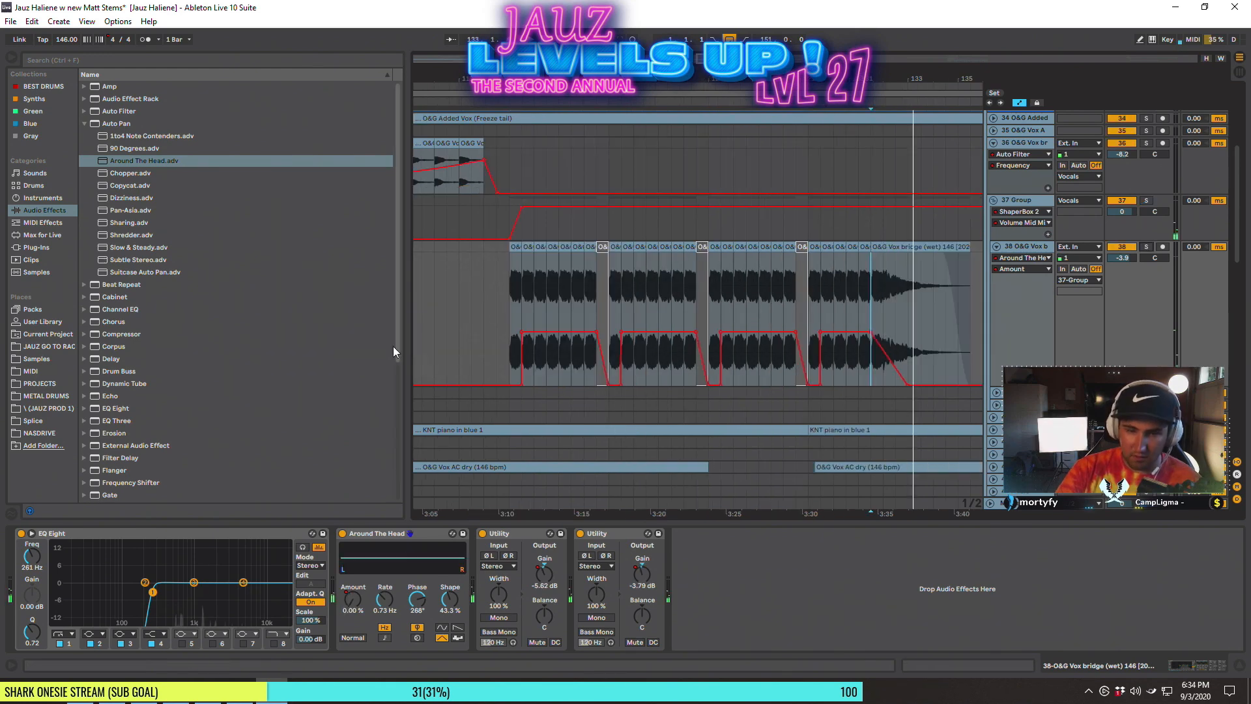
click(514, 320)
key(space)
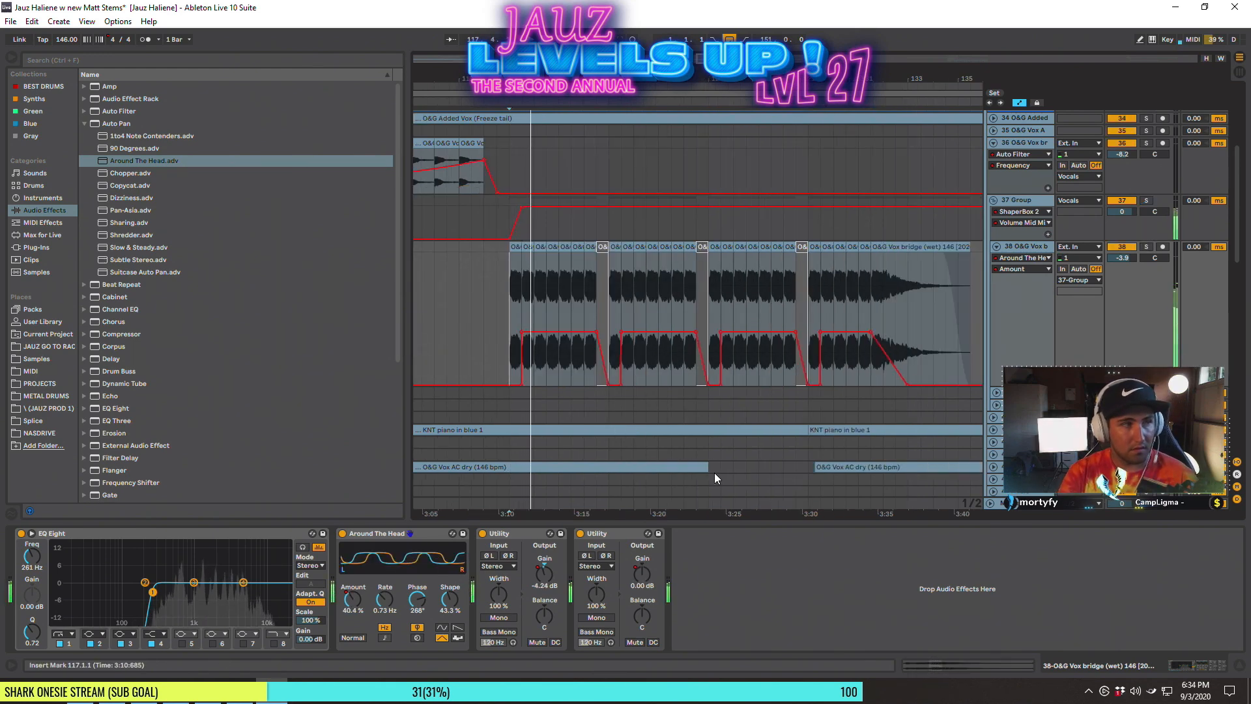